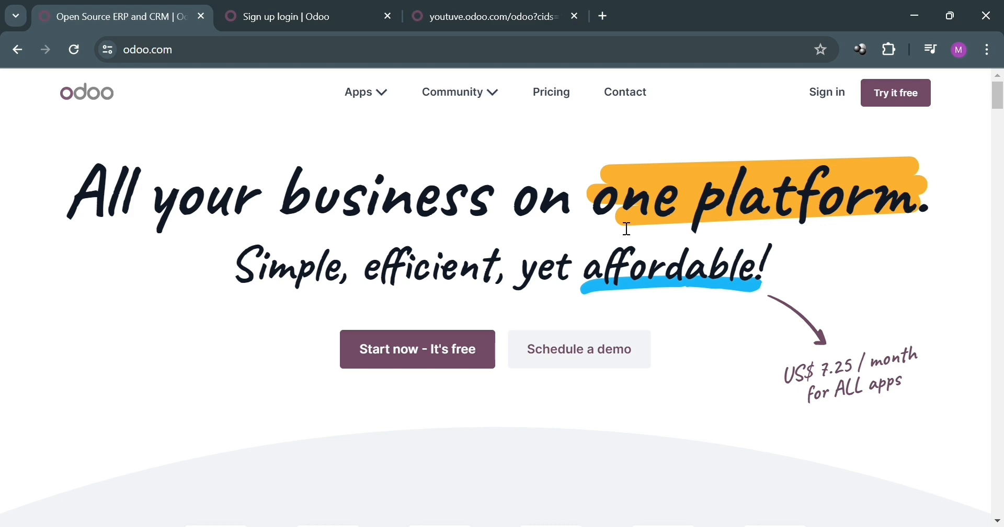
# Scroll the current page and select its site address in the address bar
pyautogui.scroll(-4, 253, 337)
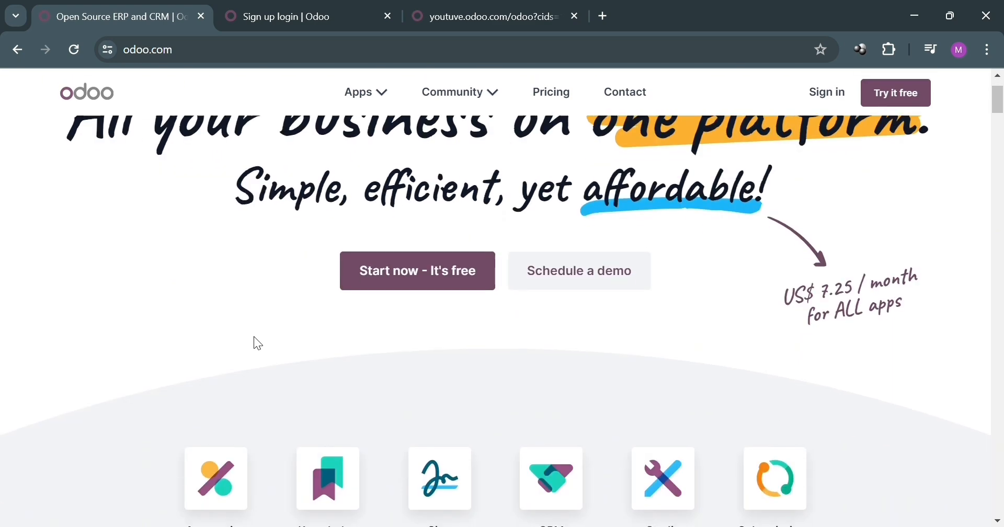
pyautogui.scroll(-2, 261, 316)
pyautogui.scroll(5, 263, 308)
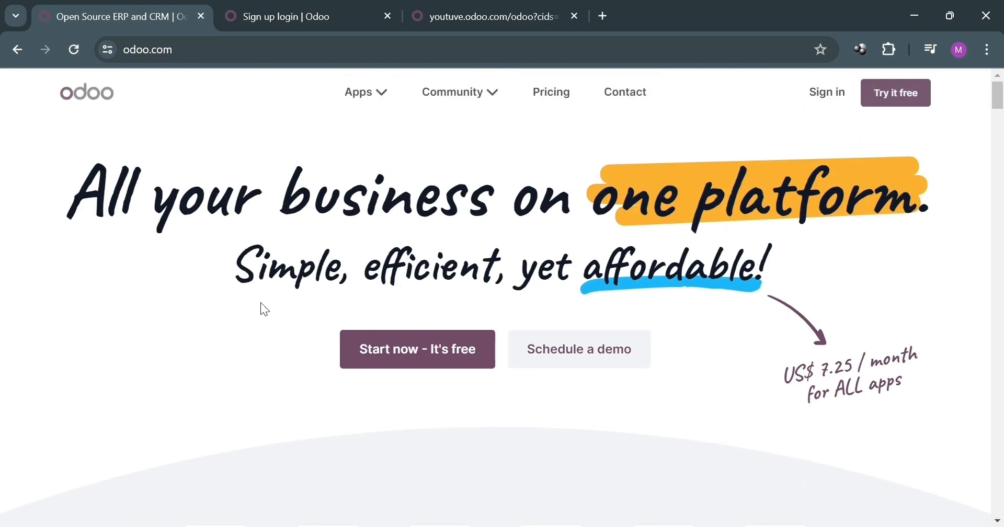
pyautogui.scroll(-4, 265, 309)
pyautogui.scroll(-2, 261, 309)
pyautogui.scroll(5, 261, 308)
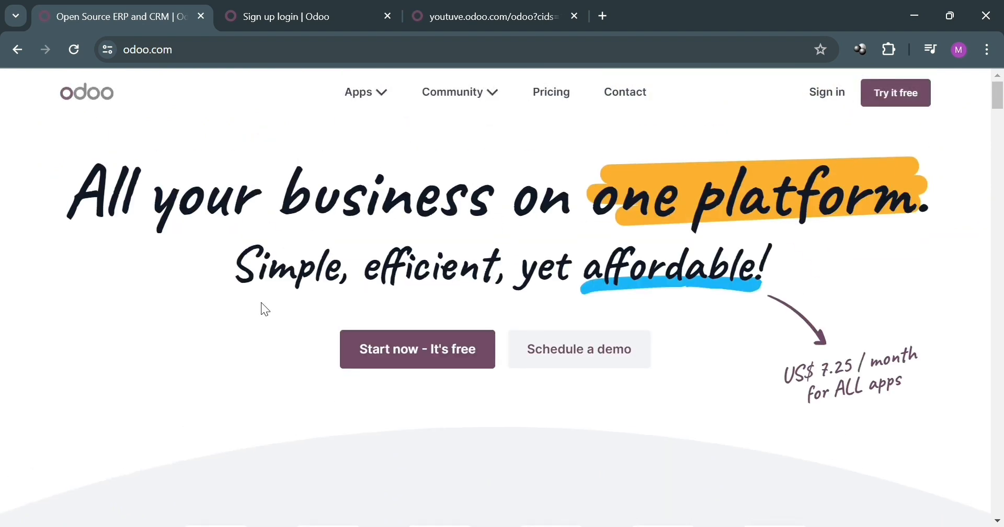
pyautogui.click(289, 56)
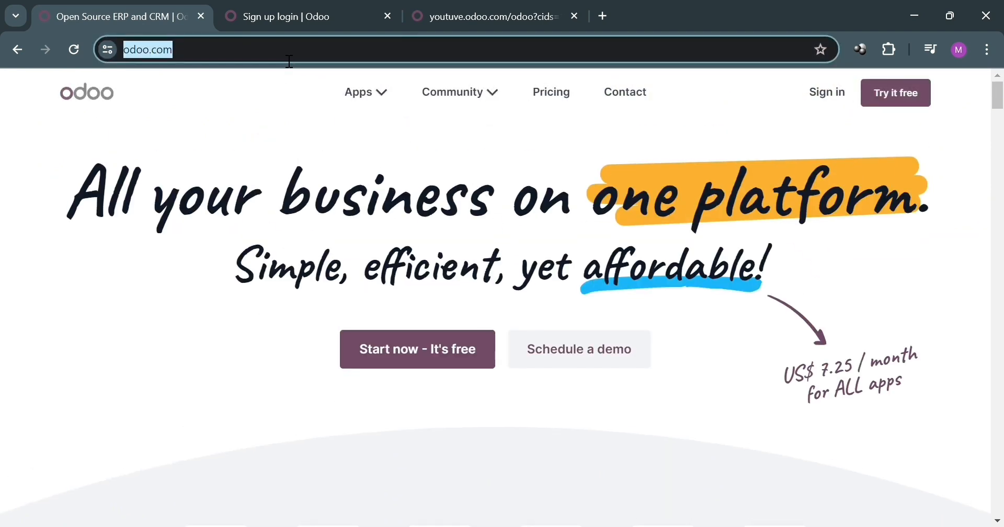
pyautogui.click(227, 408)
# Scroll down through the page content and back up to the top
pyautogui.scroll(-9, 758, 320)
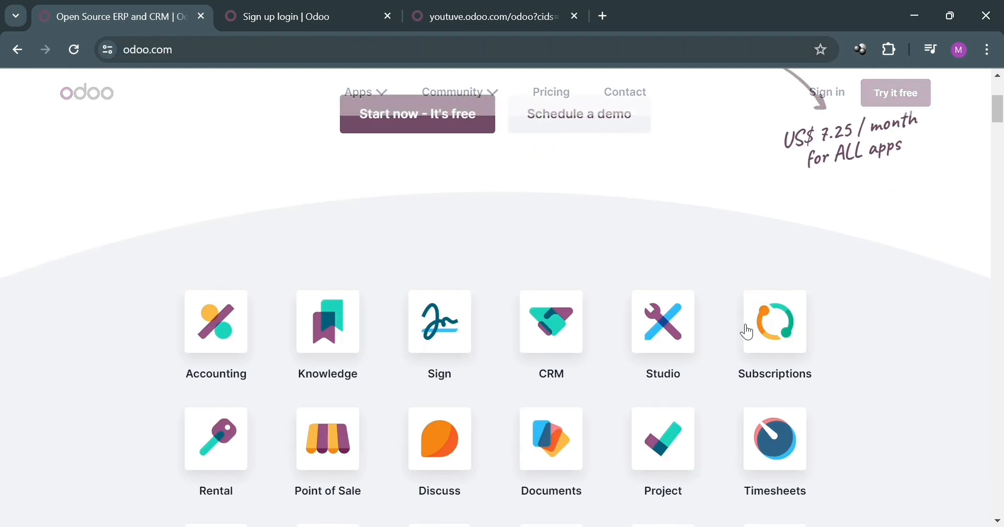
pyautogui.scroll(-10, 752, 398)
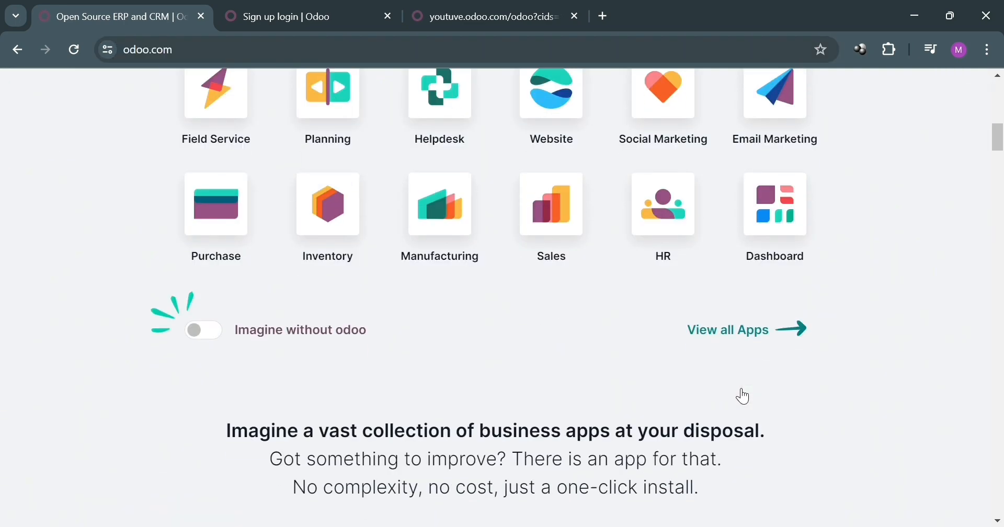
pyautogui.scroll(-10, 720, 413)
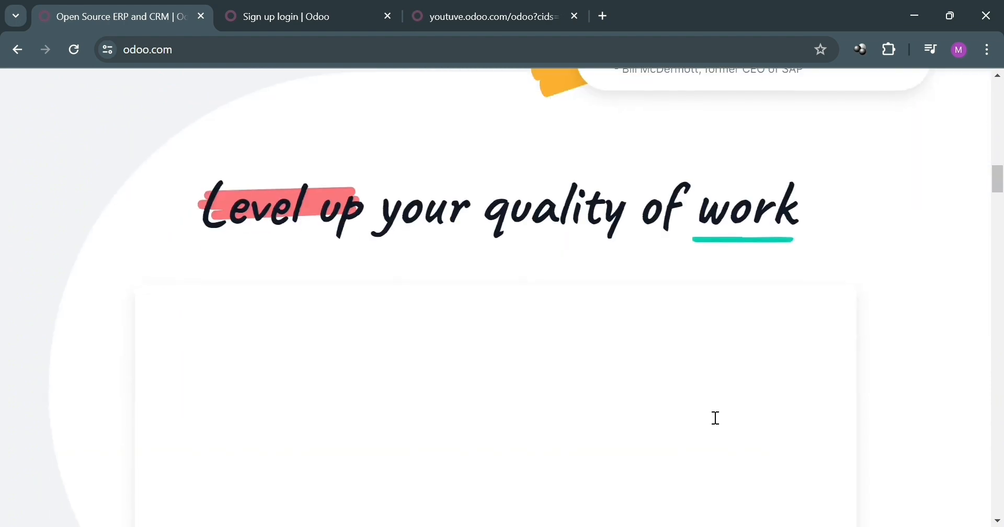
pyautogui.scroll(-10, 716, 418)
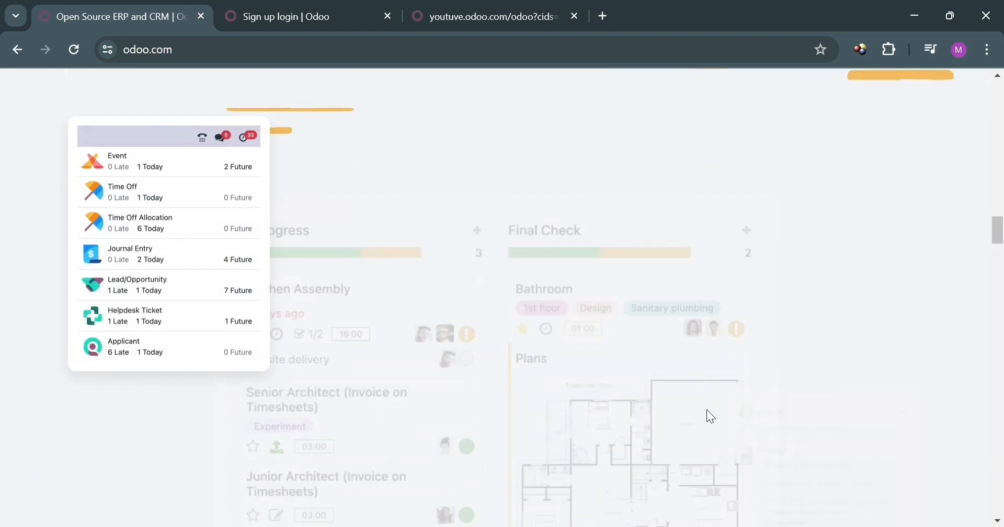
pyautogui.scroll(-6, 710, 416)
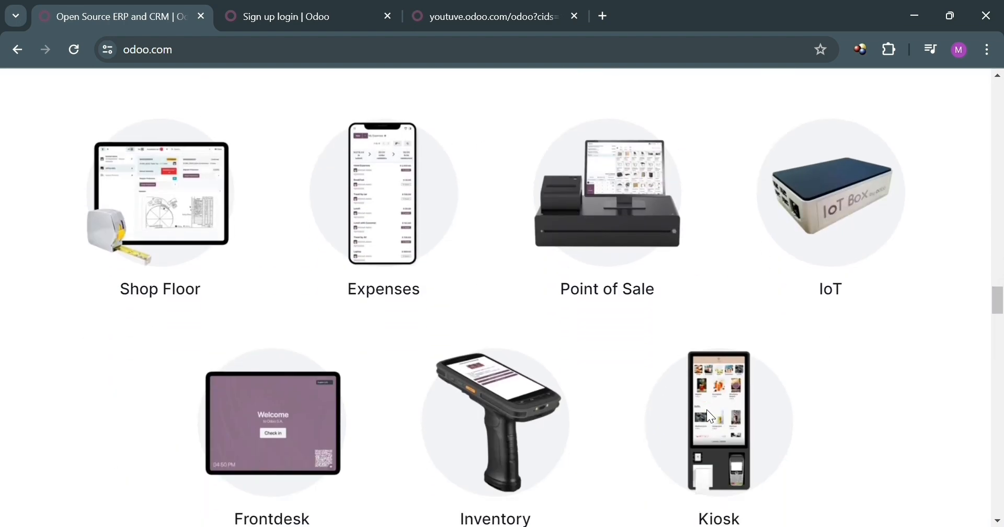
pyautogui.scroll(-4, 710, 415)
pyautogui.scroll(-7, 708, 409)
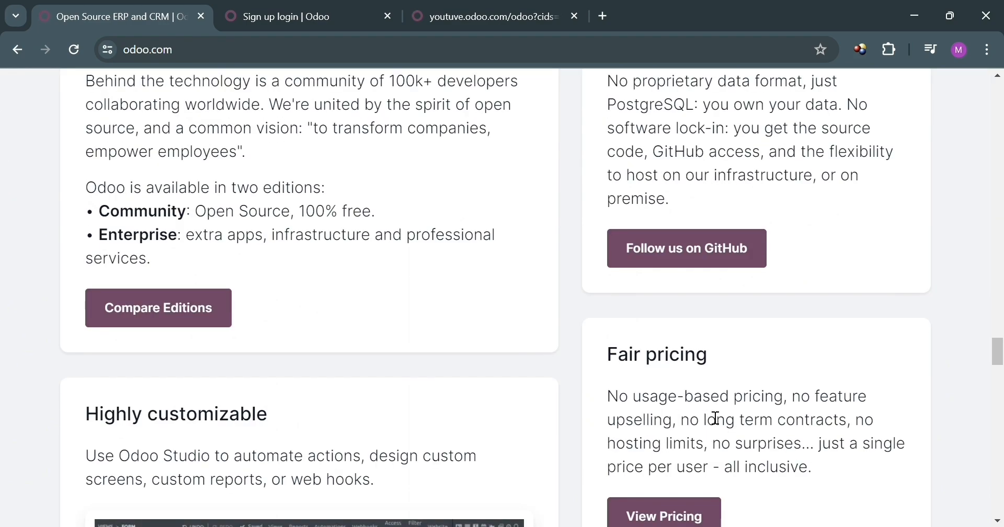
pyautogui.scroll(6, 709, 415)
pyautogui.scroll(-9, 713, 417)
pyautogui.scroll(-15, 711, 417)
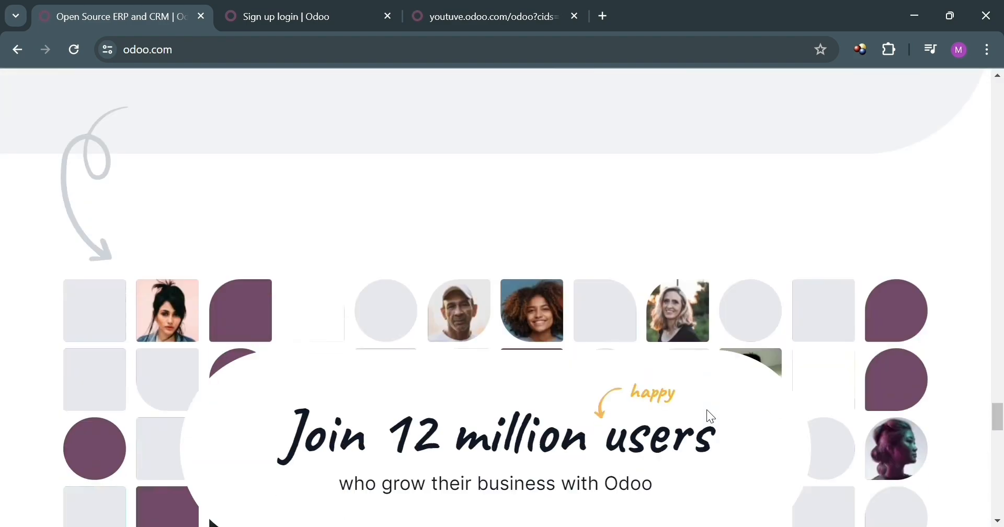
pyautogui.scroll(-5, 708, 410)
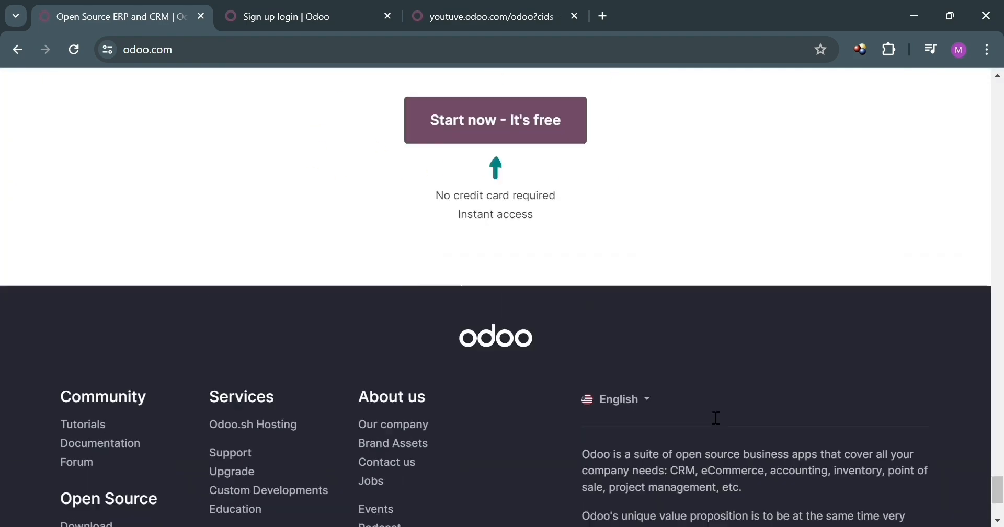
pyautogui.scroll(10, 708, 411)
pyautogui.scroll(15, 710, 416)
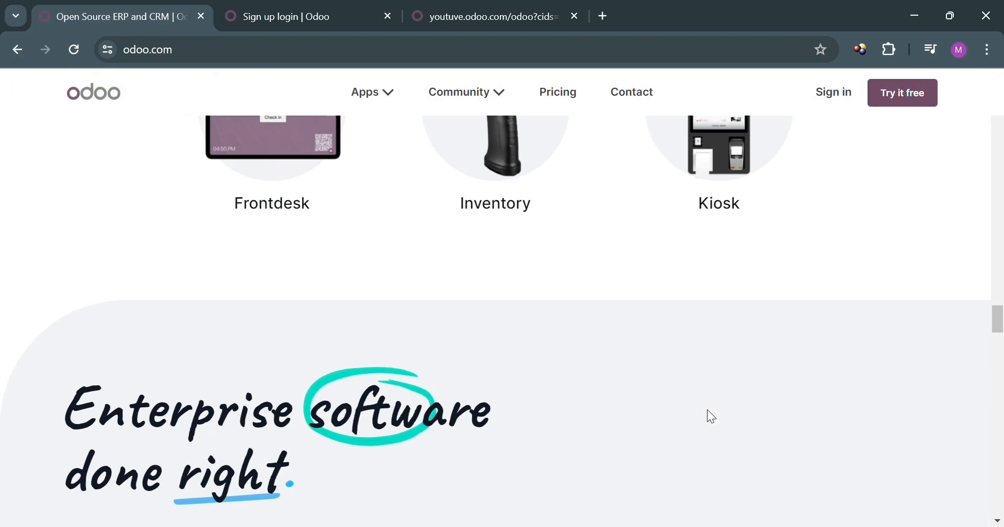
pyautogui.scroll(10, 711, 417)
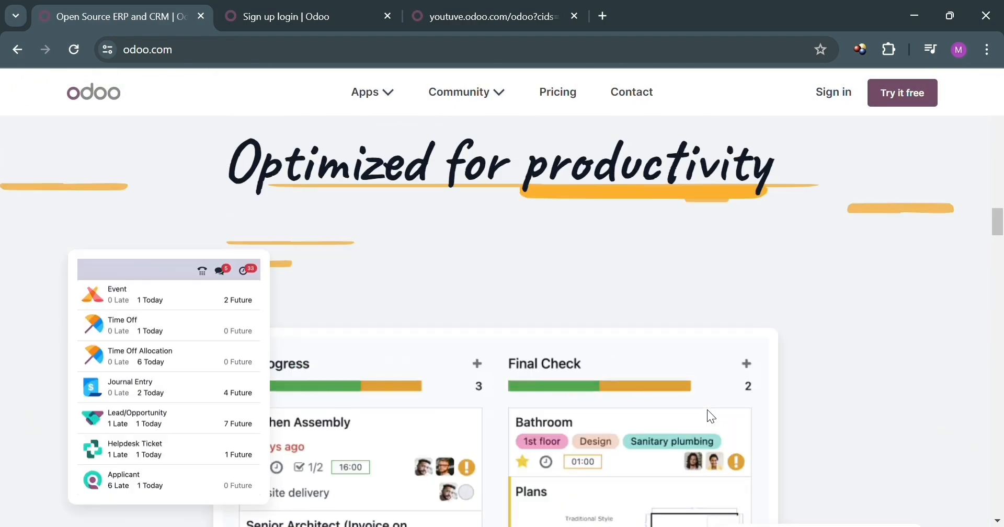
pyautogui.scroll(15, 712, 417)
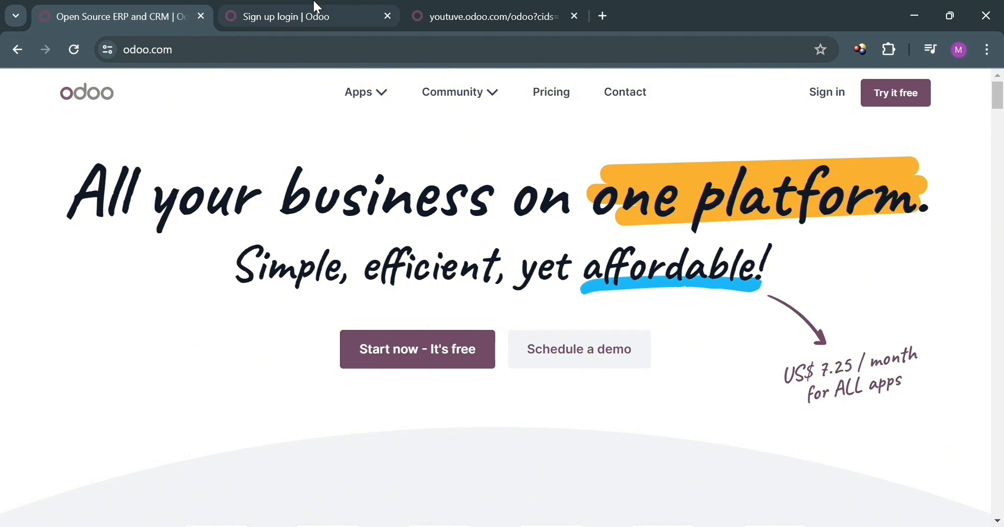
# Look over the Odoo sign-up form, then bring up the new database's home screen tab
pyautogui.click(318, 6)
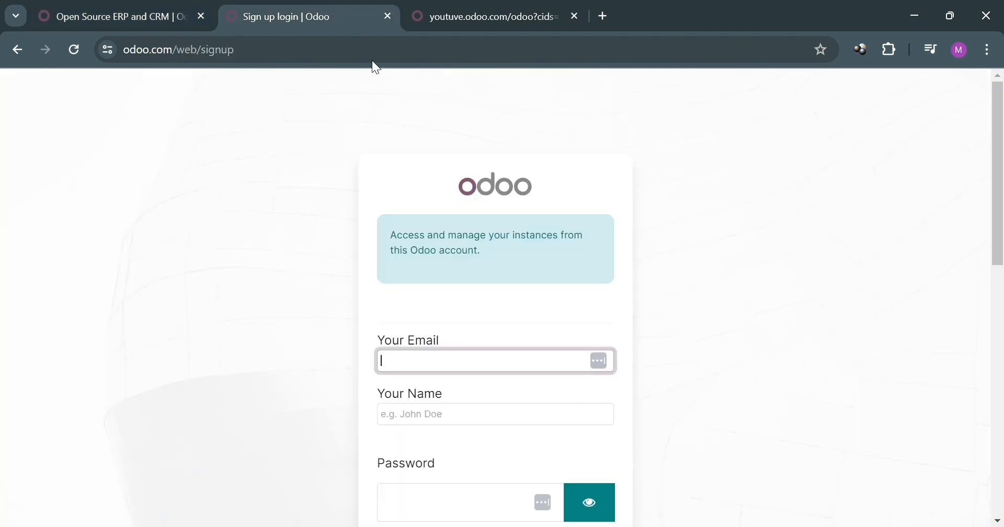
pyautogui.scroll(-2, 525, 359)
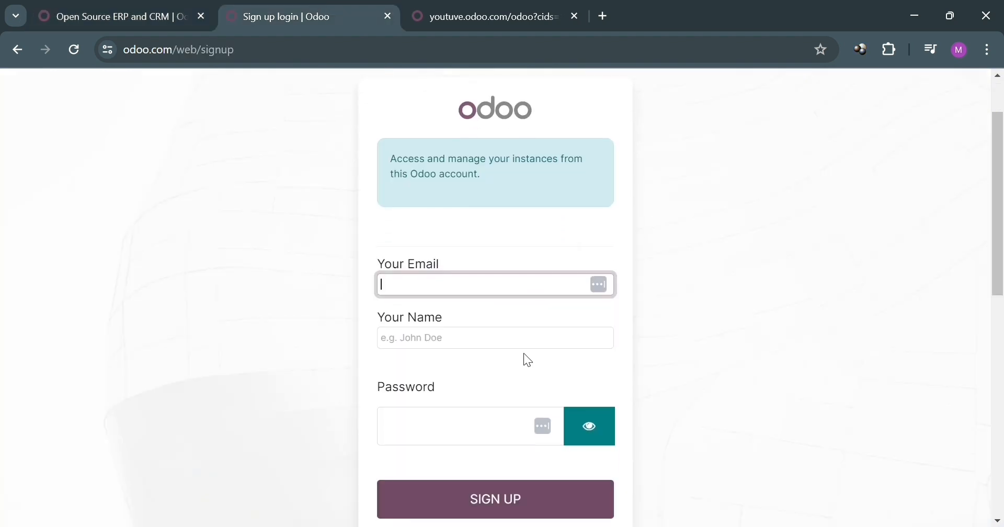
pyautogui.scroll(-2, 500, 361)
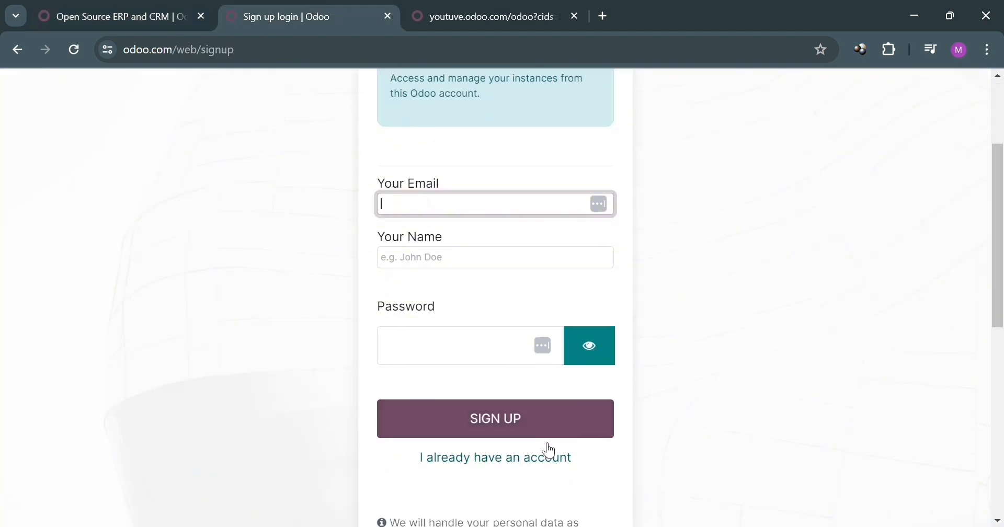
pyautogui.scroll(-2, 547, 448)
pyautogui.scroll(6, 572, 459)
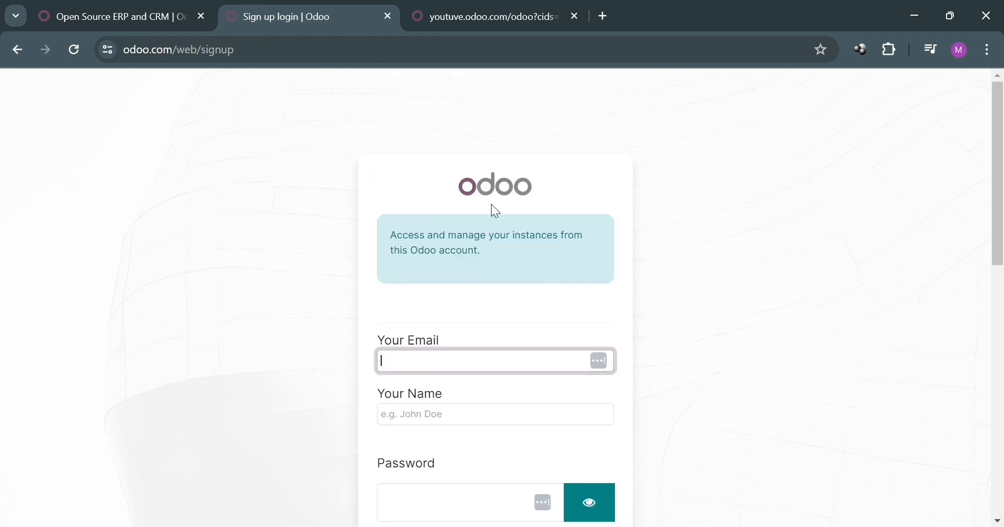
pyautogui.click(489, 8)
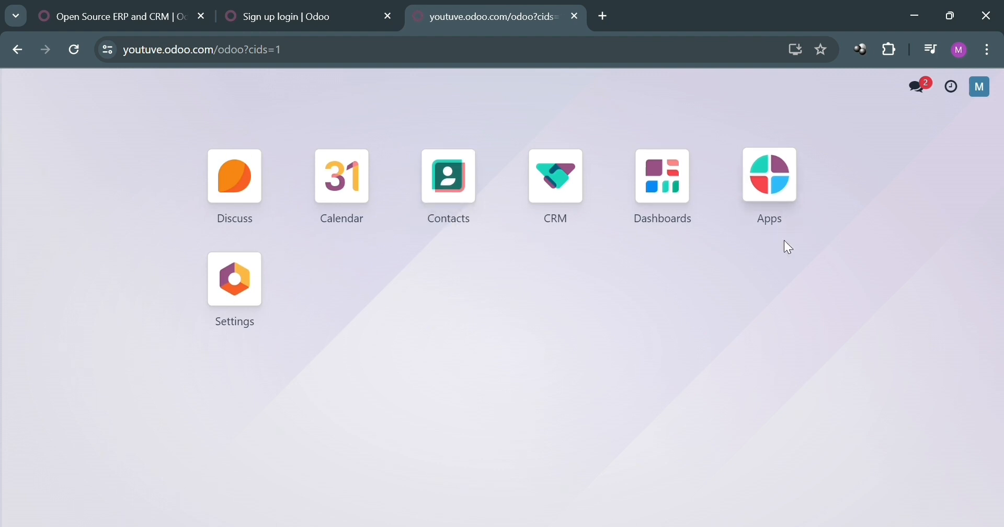
# Launch CRM from the Odoo home screen's app tiles
pyautogui.click(555, 209)
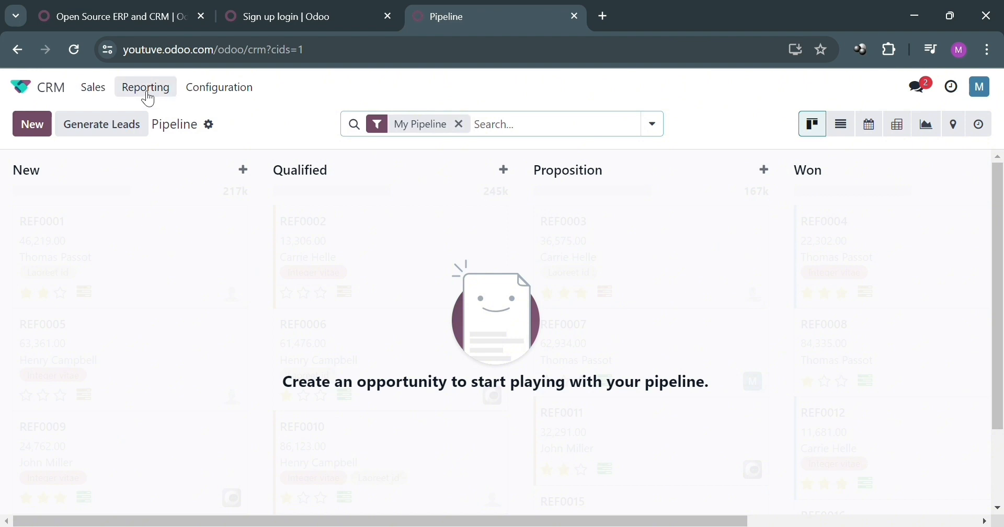
pyautogui.click(95, 91)
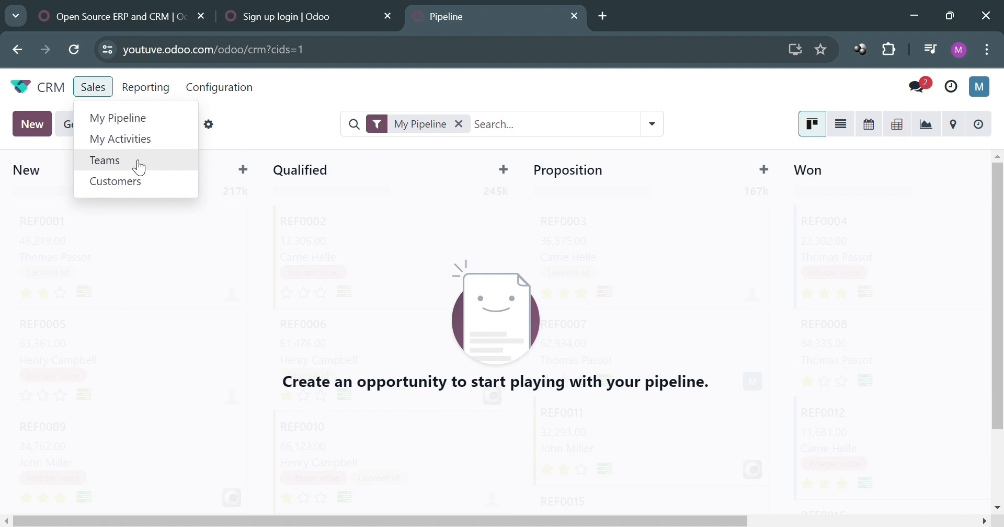
pyautogui.click(154, 94)
pyautogui.click(156, 94)
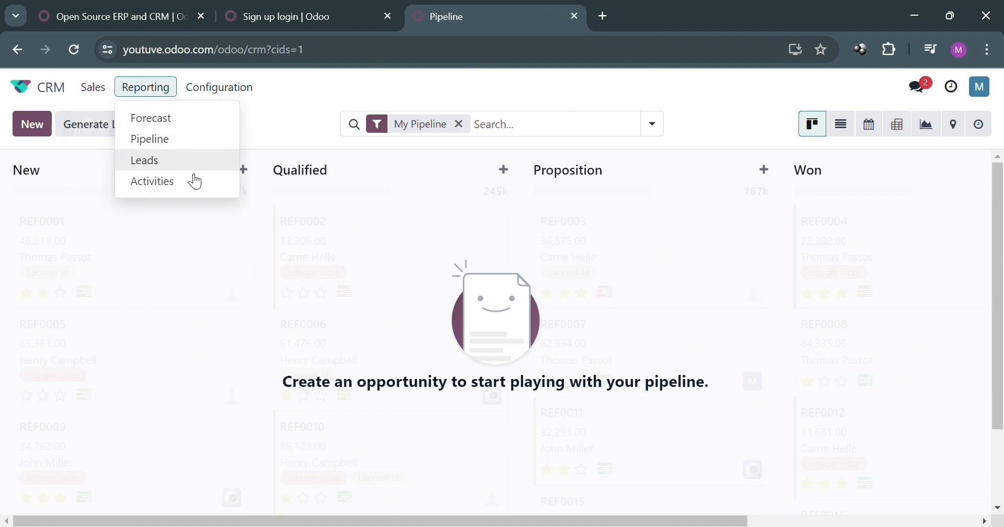
pyautogui.click(241, 96)
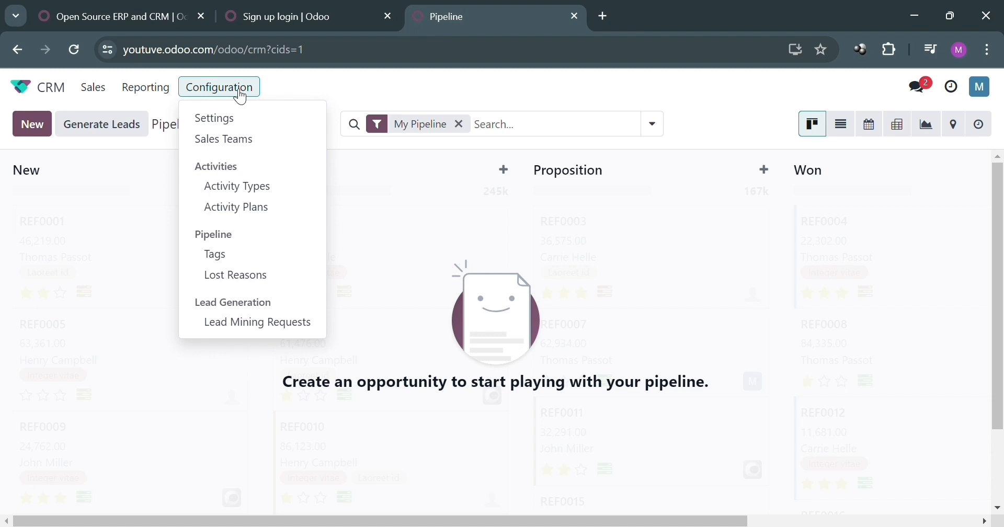
pyautogui.click(93, 87)
pyautogui.click(514, 131)
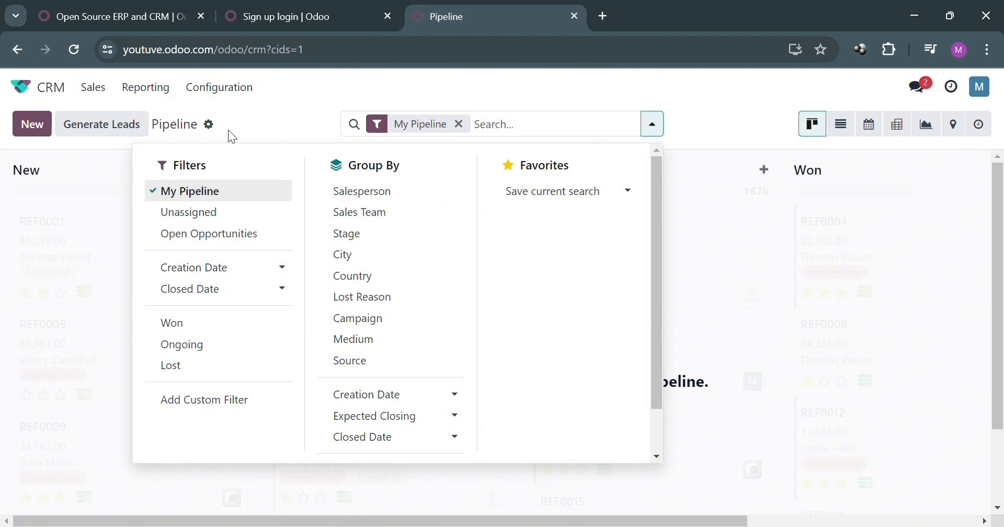
pyautogui.click(267, 126)
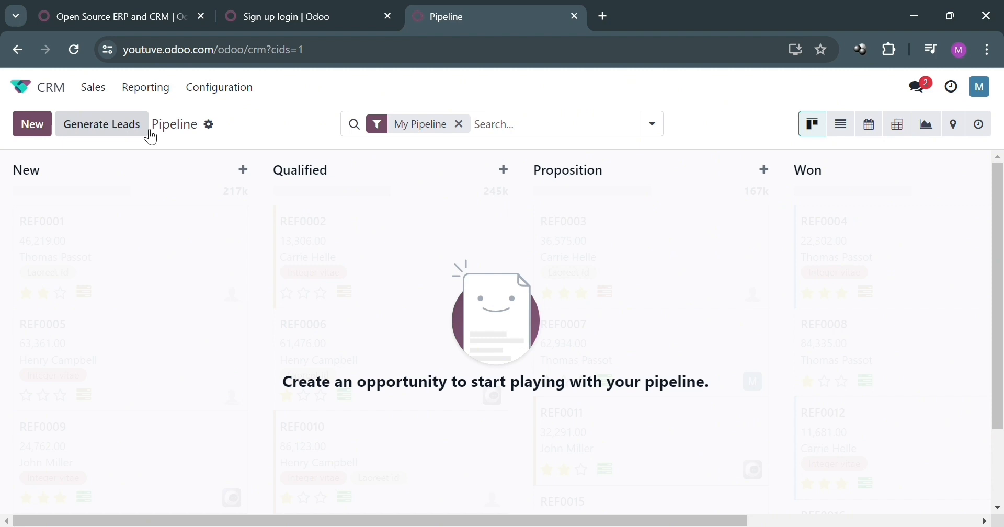
pyautogui.click(120, 128)
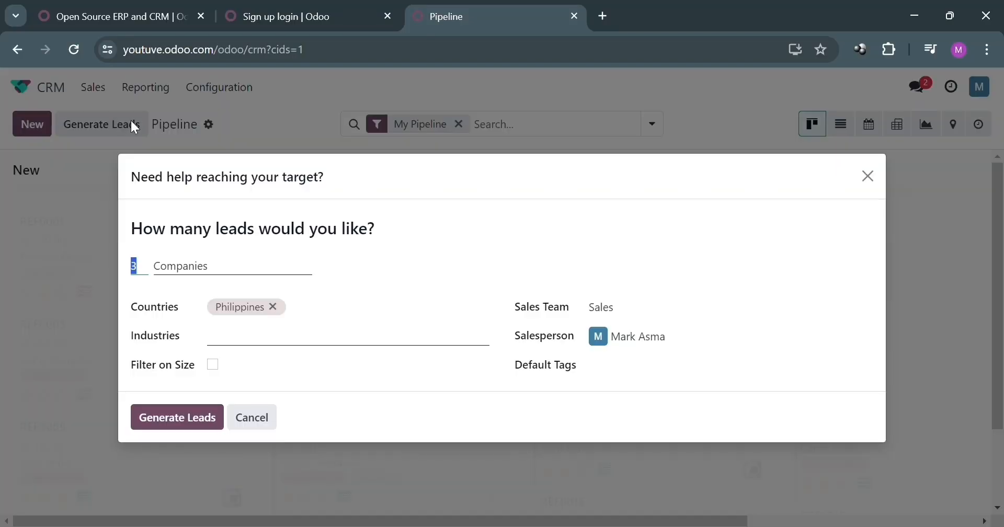
# Target the Banks & Insurance industry for lead generation and enable the company size filter
pyautogui.click(223, 271)
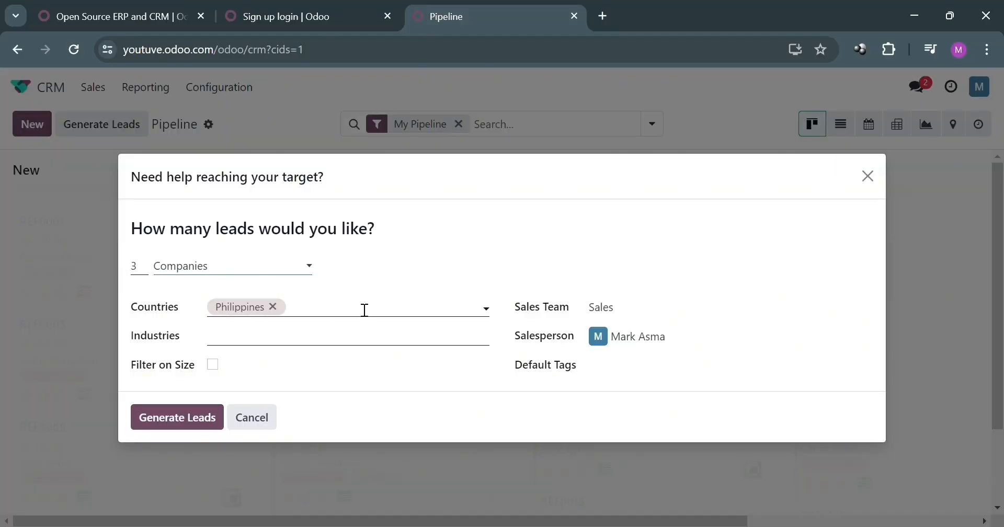
pyautogui.click(325, 346)
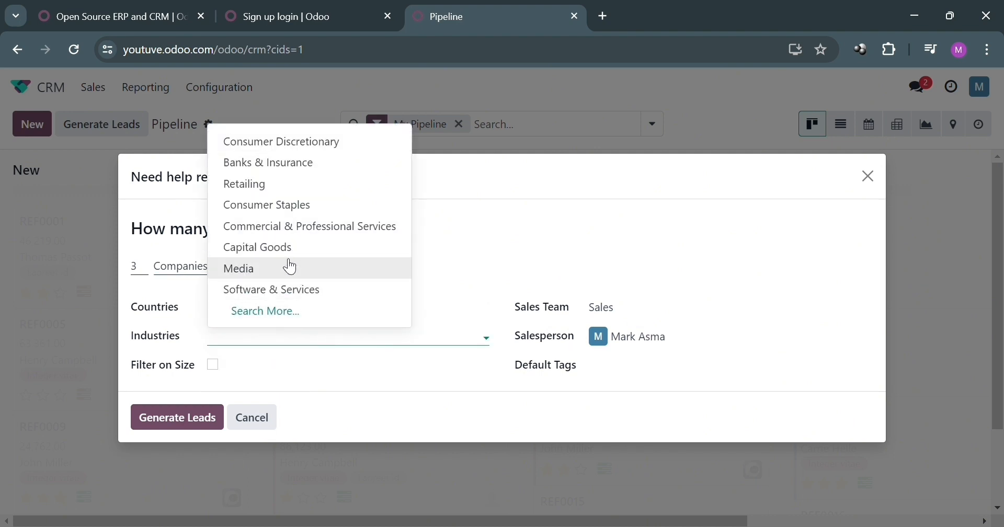
pyautogui.click(266, 163)
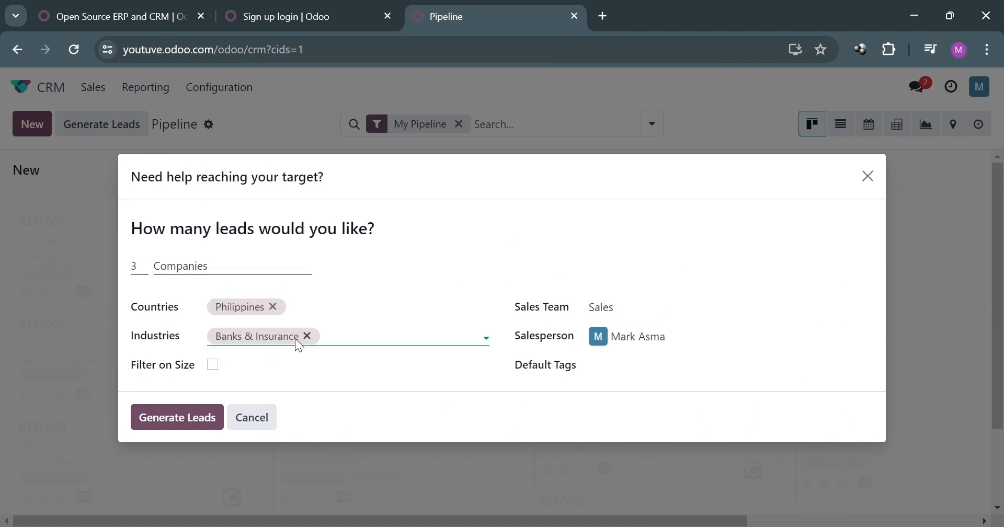
pyautogui.click(214, 366)
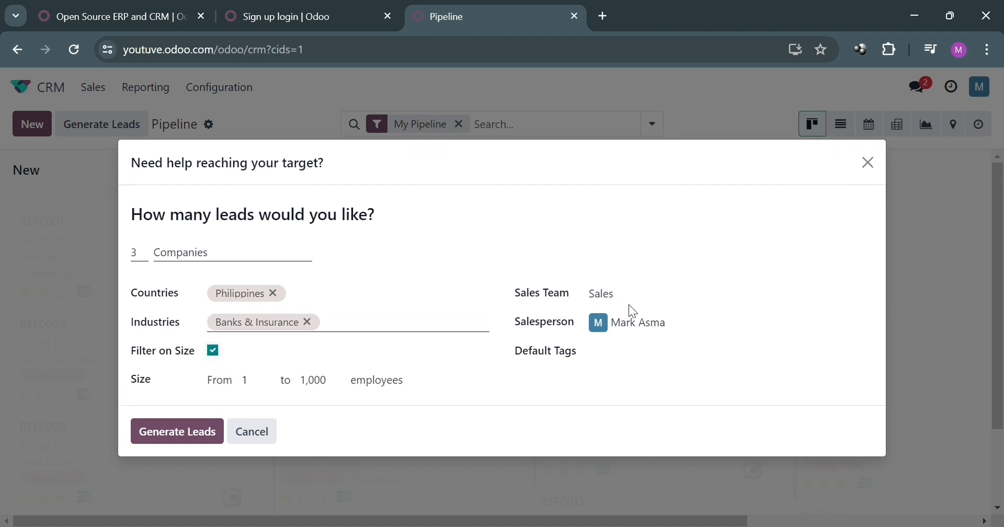
# Create a new Insurance tag, set the count to 5, and generate the leads
pyautogui.click(607, 359)
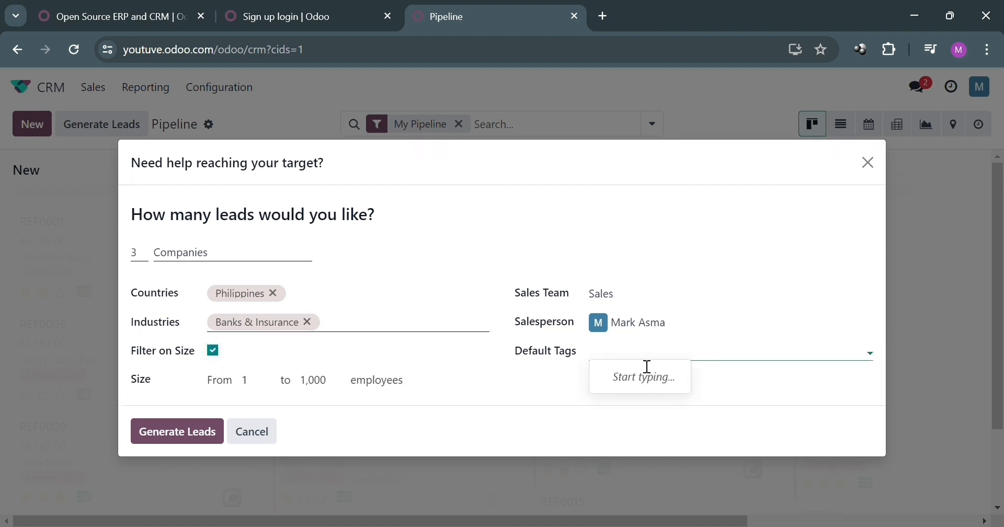
pyautogui.write('Insurance')
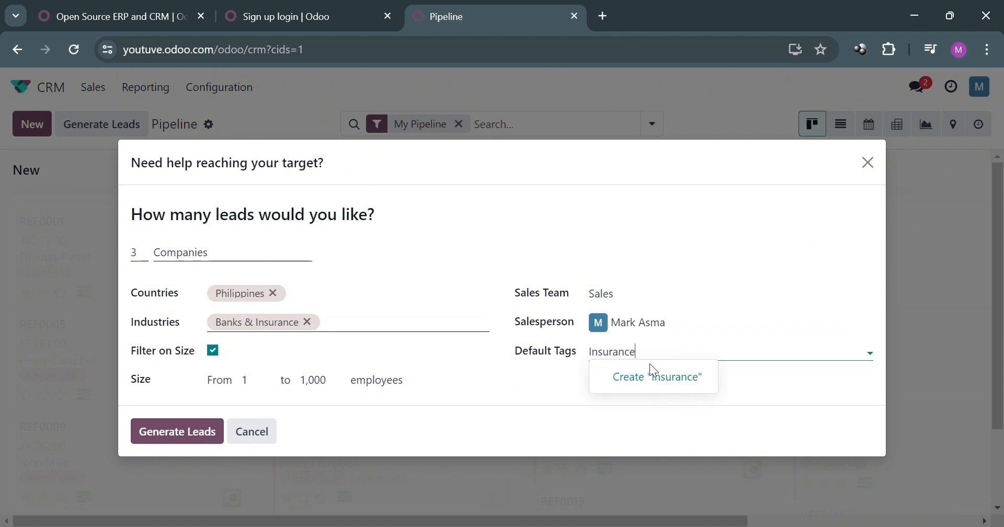
pyautogui.click(690, 385)
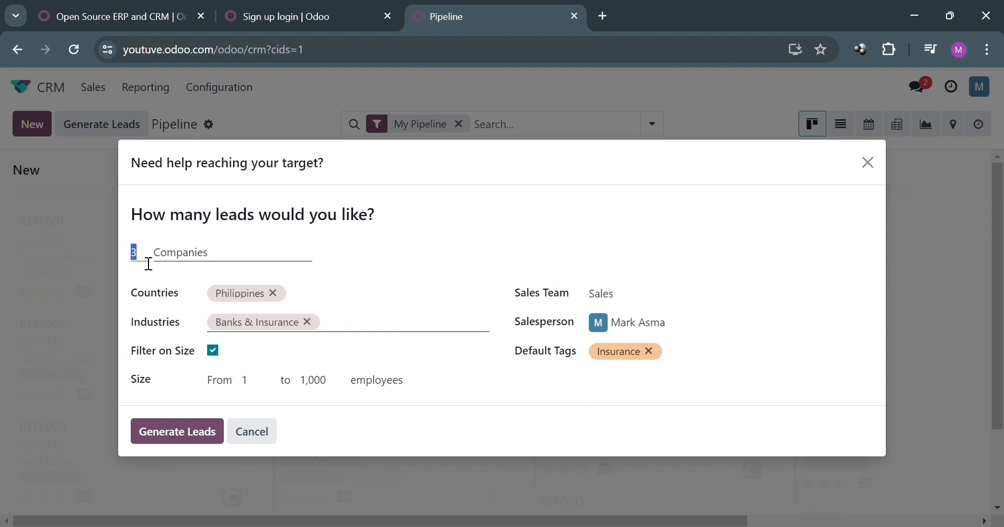
pyautogui.write('5')
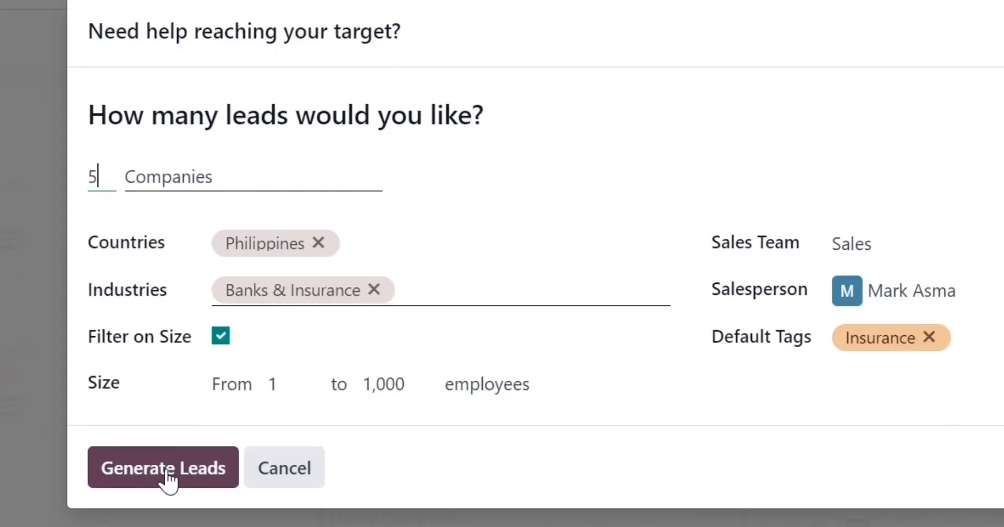
pyautogui.click(175, 433)
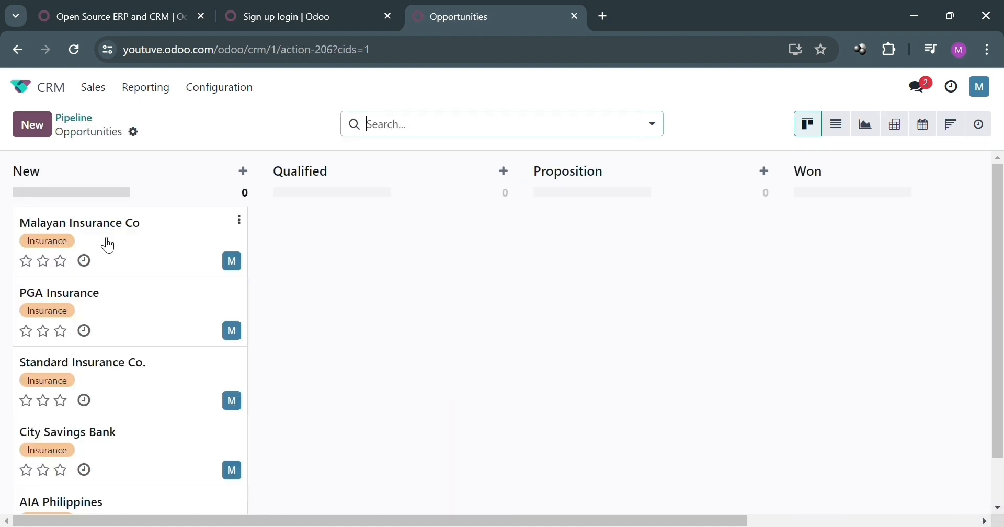
# Scan the five new insurance leads in the New column and open Malayan Insurance Co
pyautogui.scroll(-1, 147, 289)
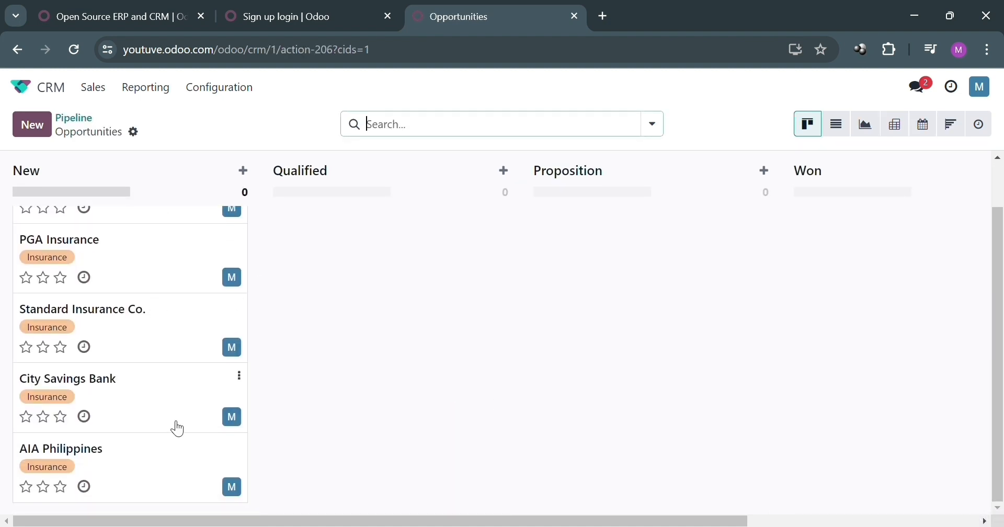
pyautogui.scroll(1, 130, 356)
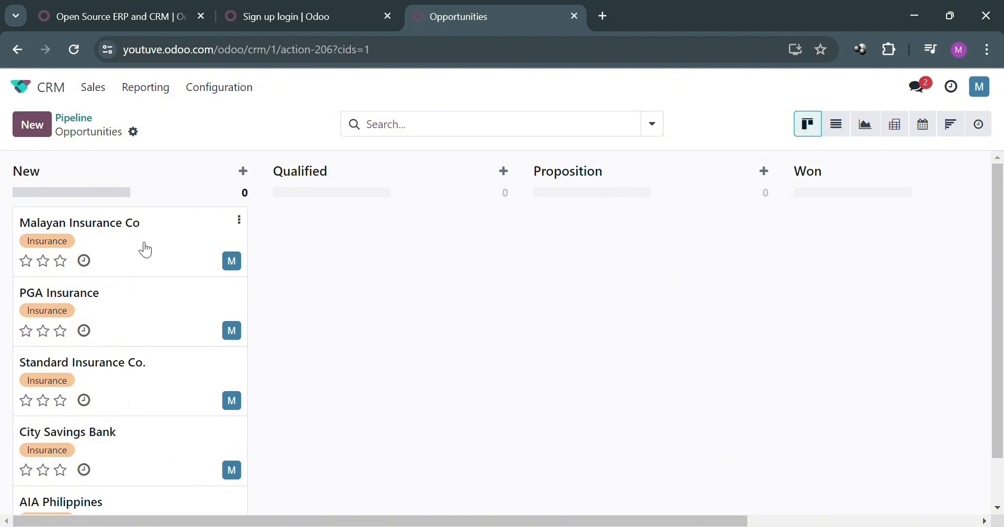
pyautogui.click(117, 265)
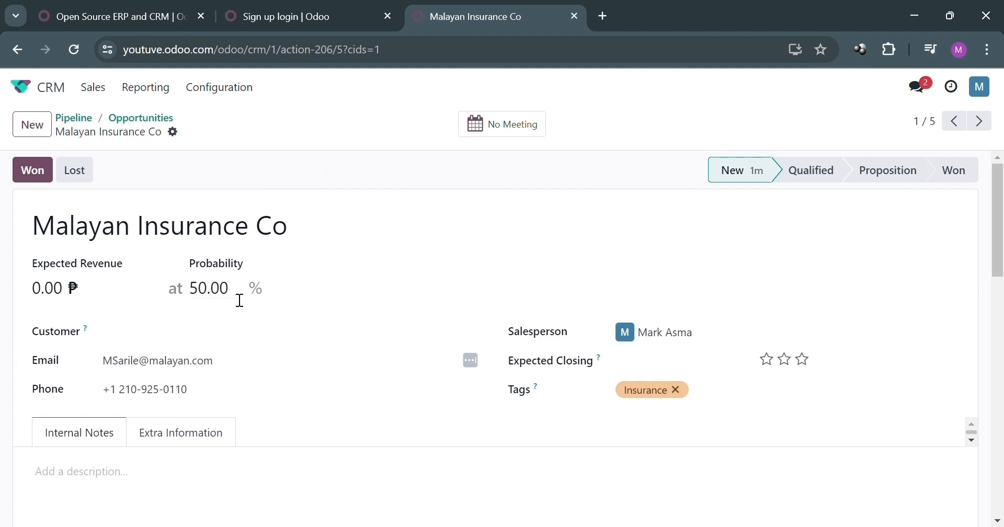
# Scroll through Malayan Insurance Co's details and chatter history, then go back to the board
pyautogui.scroll(-3, 314, 293)
pyautogui.scroll(-3, 190, 286)
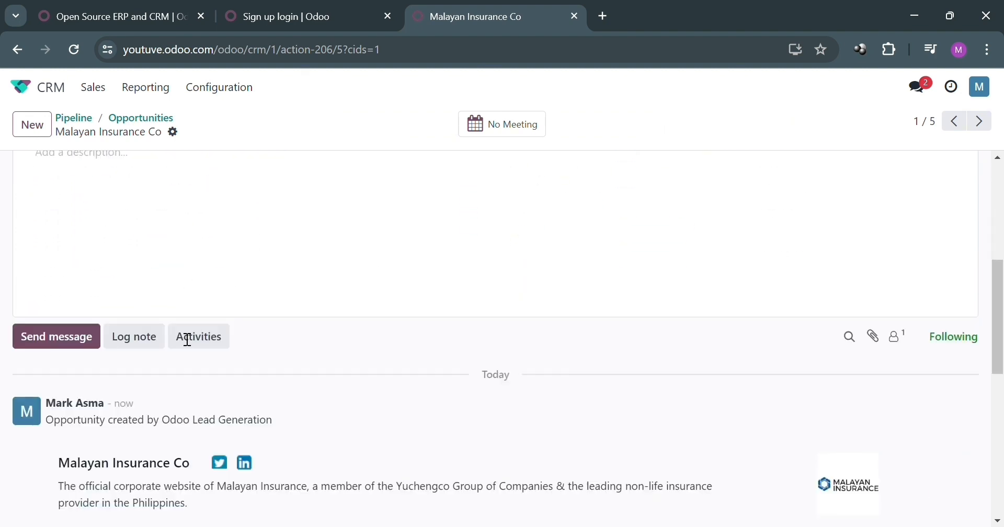
pyautogui.scroll(-1, 188, 339)
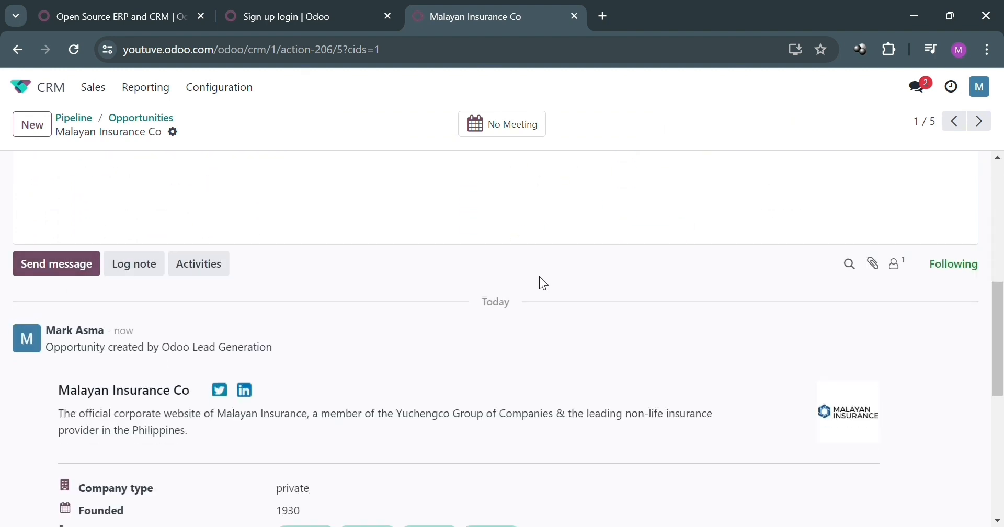
pyautogui.scroll(8, 575, 283)
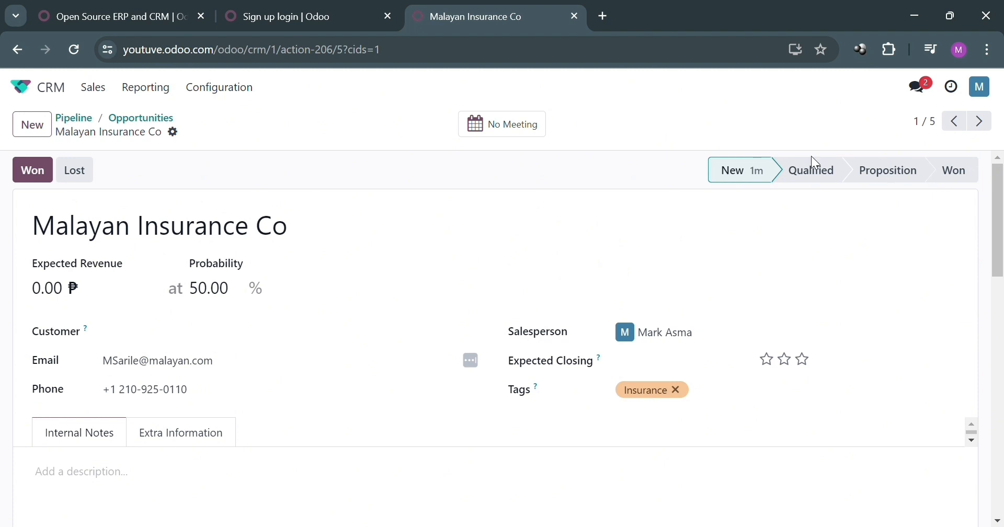
pyautogui.click(17, 52)
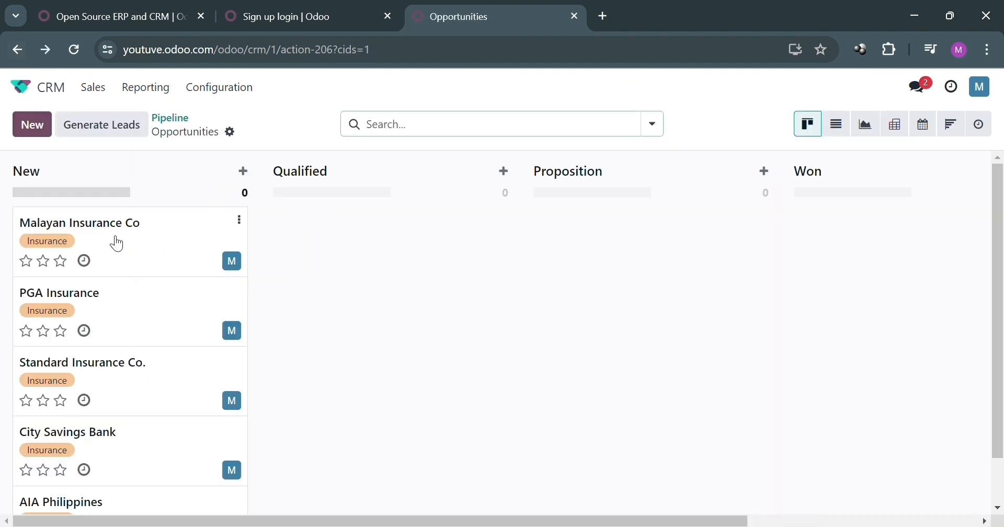
# Move Malayan Insurance Co to Won and back to New, discard a quick-create card, view as list
pyautogui.moveTo(117, 244); pyautogui.dragTo(820, 255)
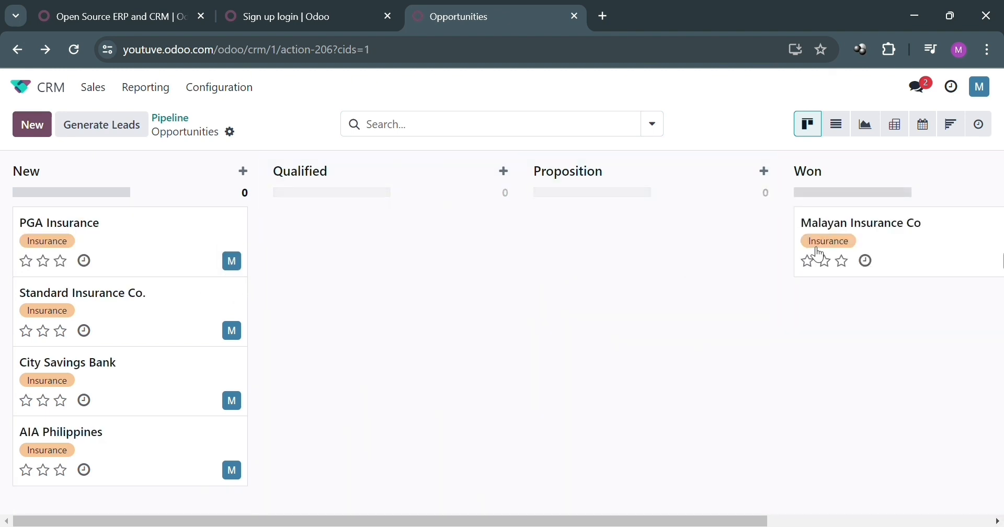
pyautogui.moveTo(887, 255); pyautogui.dragTo(136, 235)
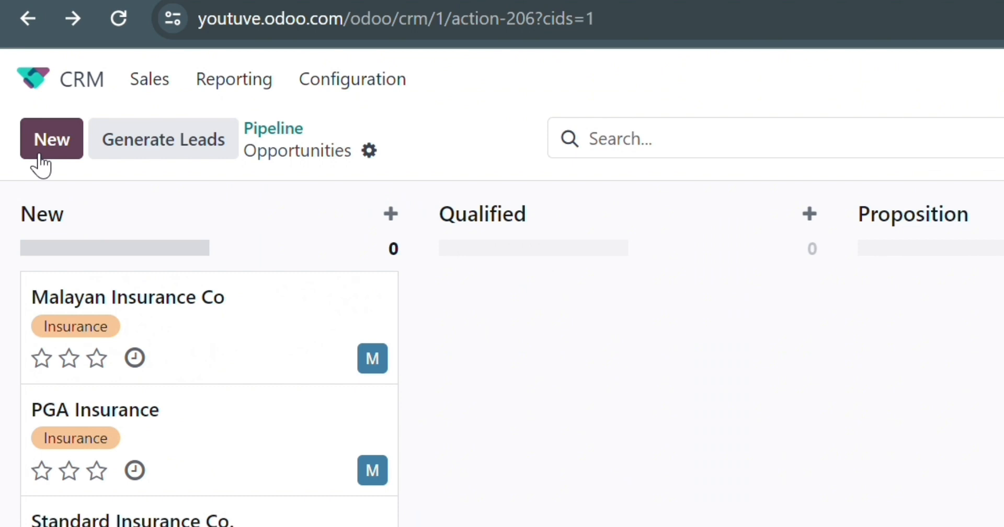
pyautogui.click(40, 157)
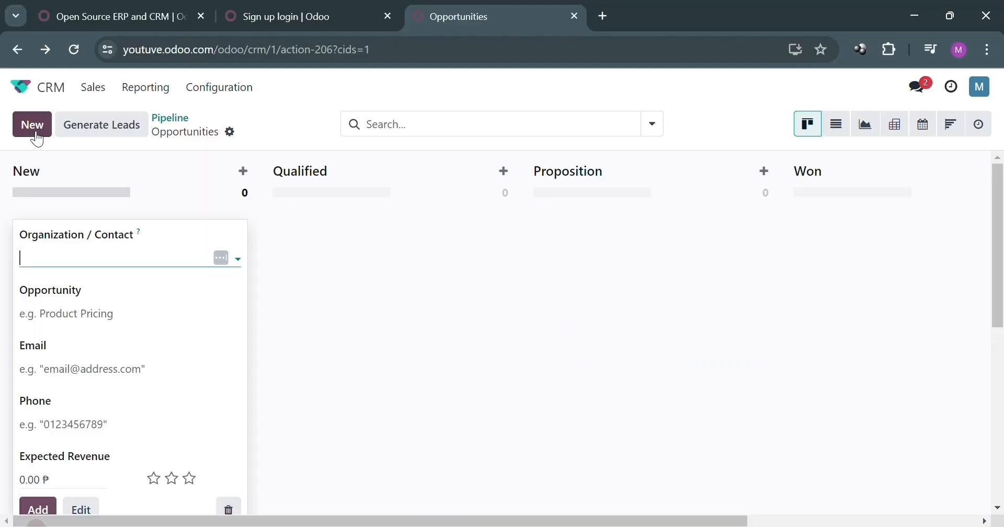
pyautogui.scroll(-2, 104, 270)
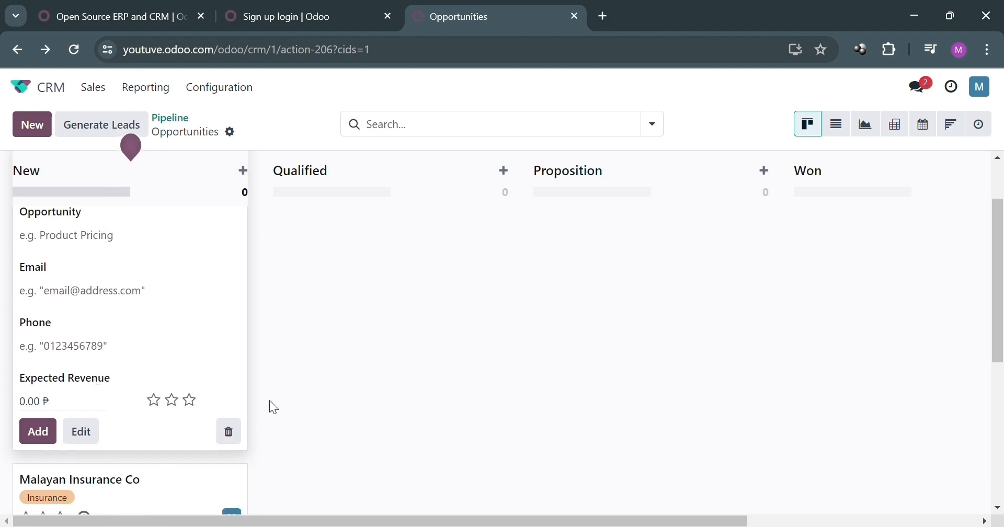
pyautogui.click(330, 401)
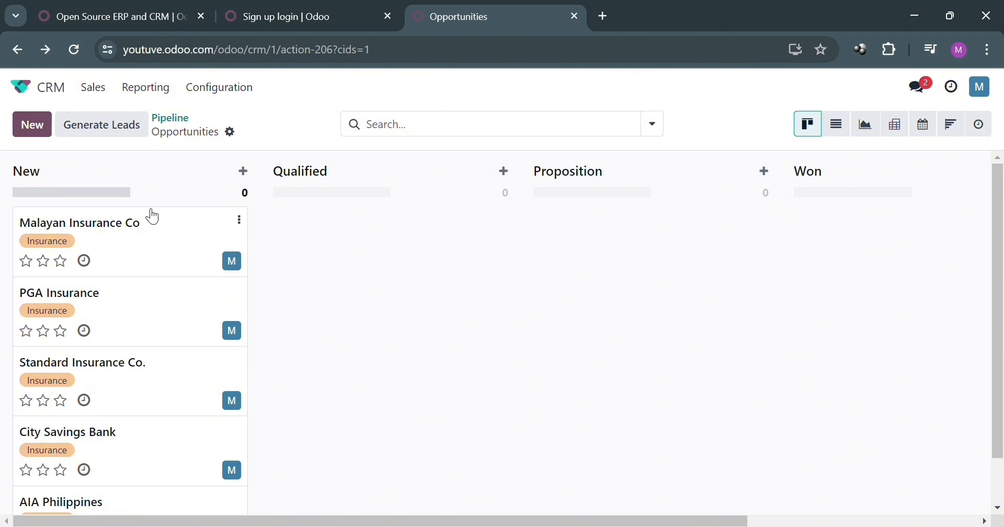
pyautogui.click(838, 127)
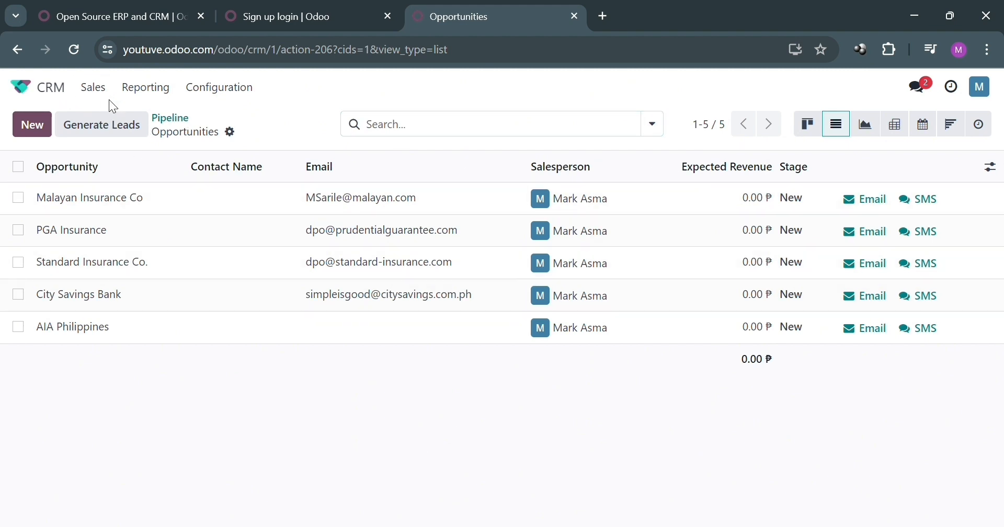
# Go from the opportunities list back to the My Pipeline kanban board via Sales
pyautogui.click(93, 88)
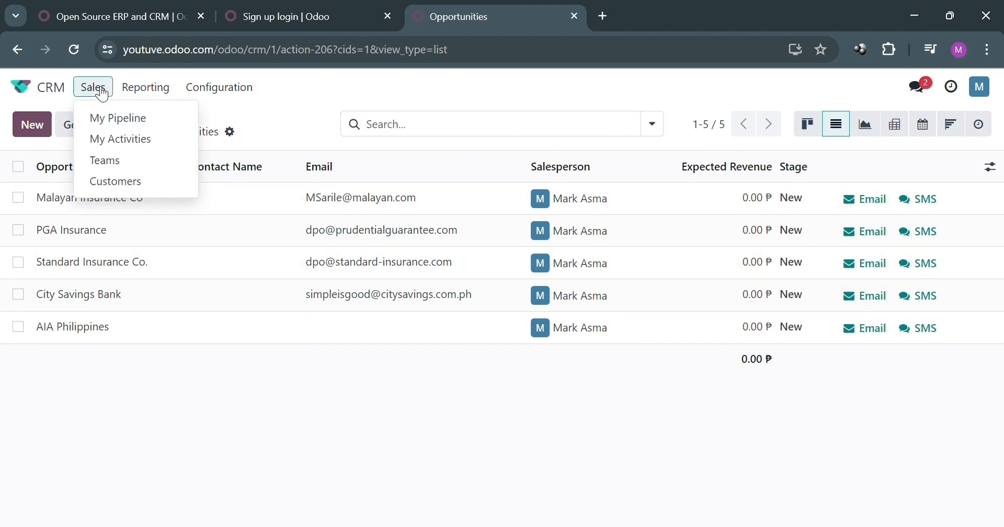
pyautogui.click(133, 120)
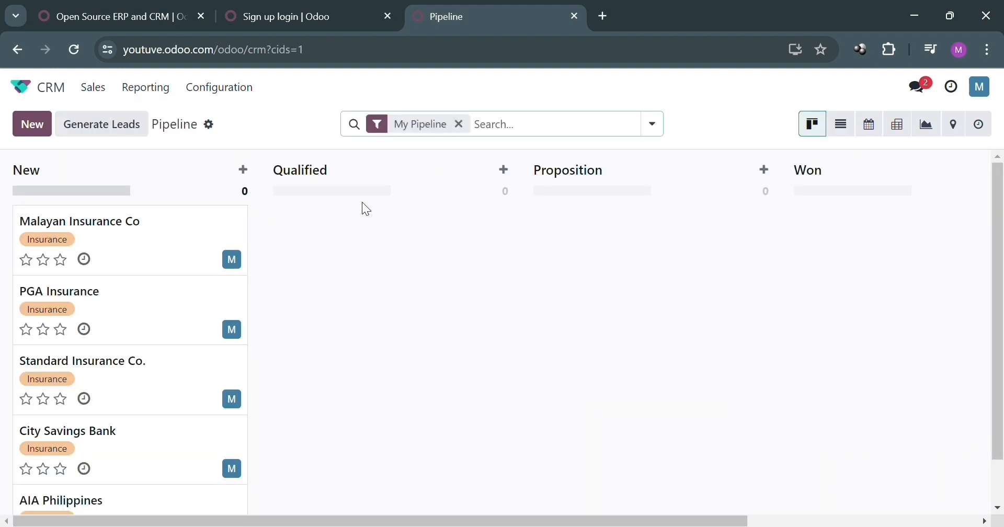
pyautogui.scroll(-1, 201, 288)
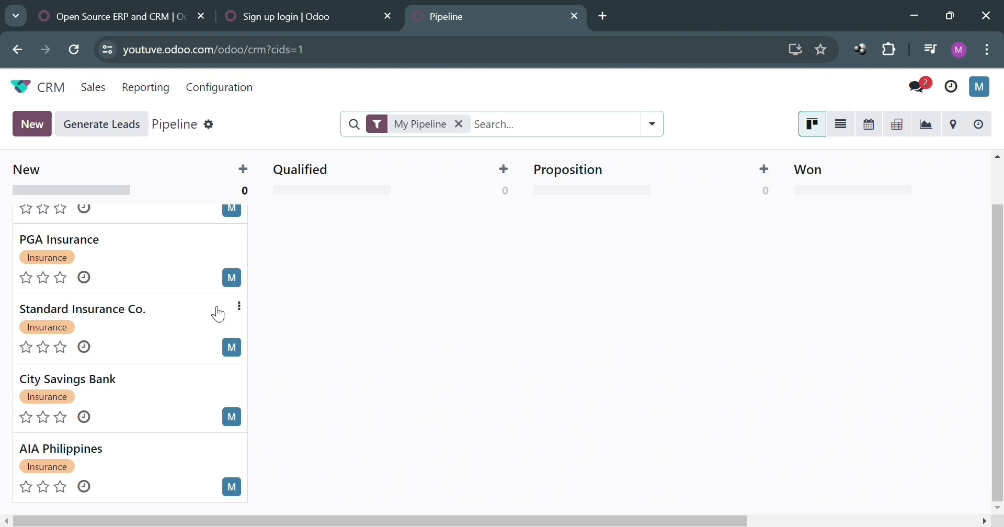
pyautogui.click(104, 88)
# Visit My Activities, the Sales Teams overview chart, and the Customers list from the Sales menu
pyautogui.click(121, 140)
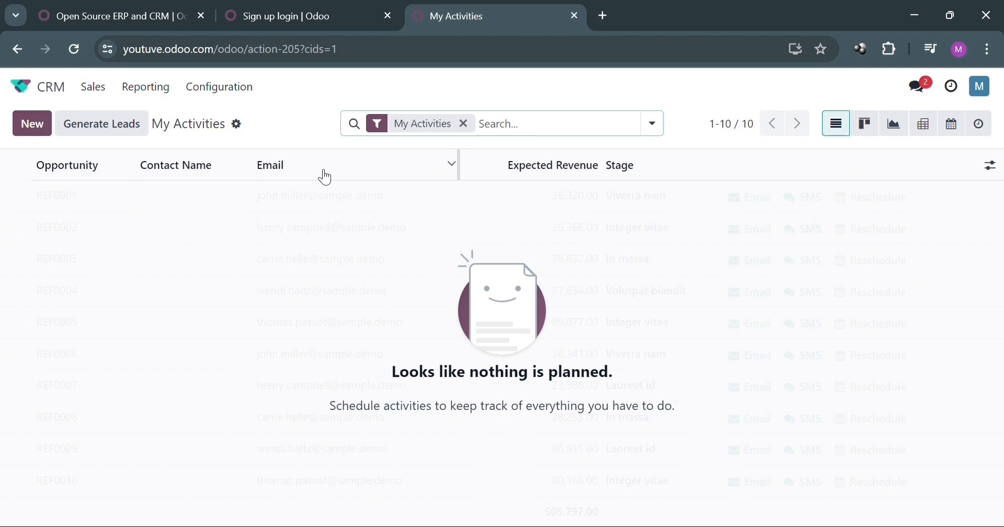
pyautogui.click(95, 90)
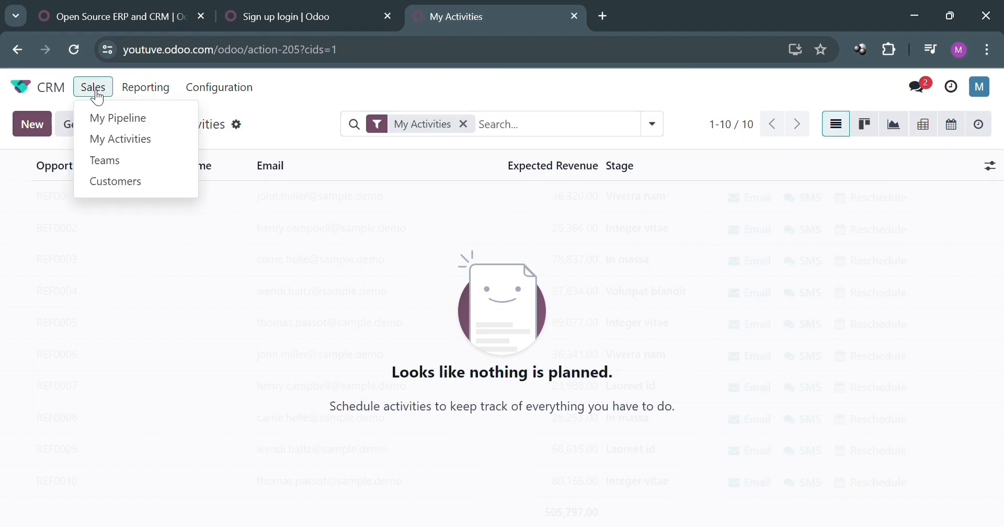
pyautogui.click(144, 167)
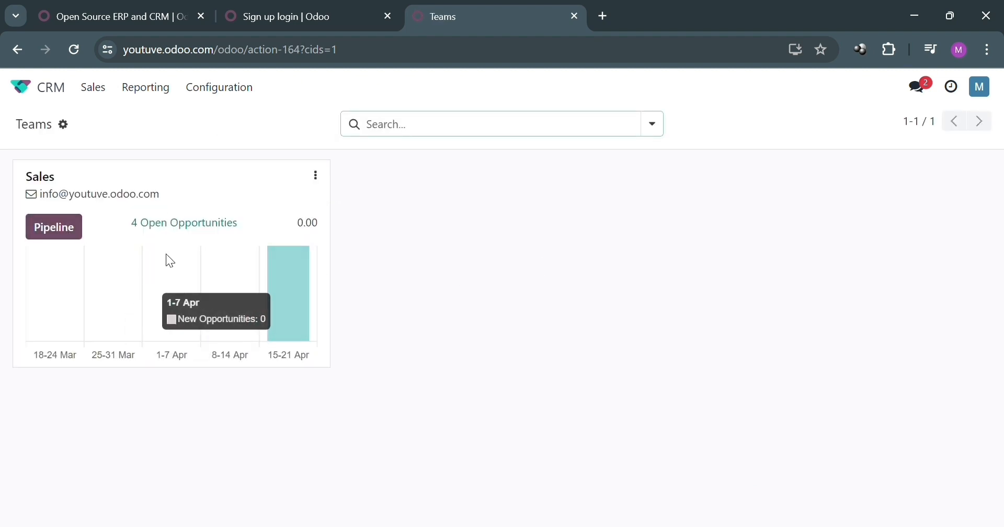
pyautogui.moveTo(270, 282)
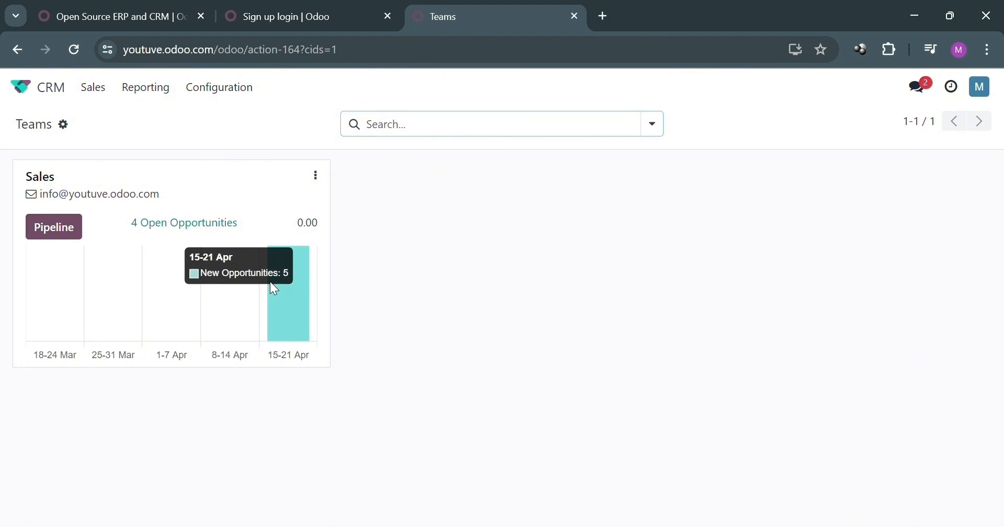
pyautogui.click(98, 96)
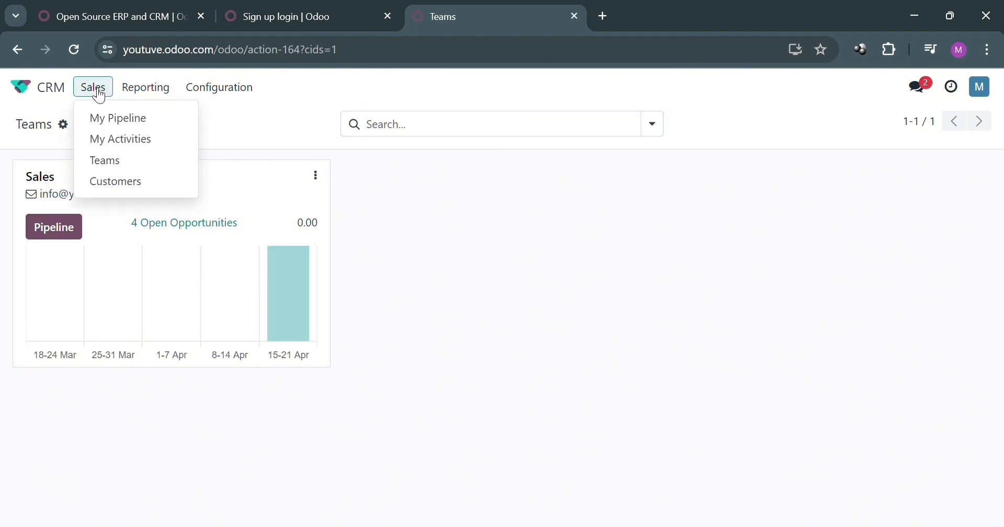
pyautogui.click(134, 181)
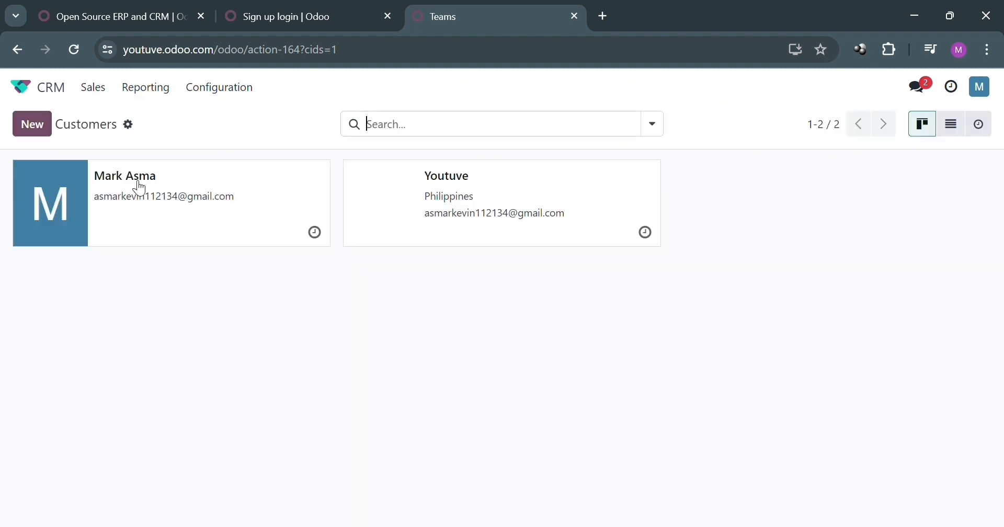
pyautogui.click(155, 88)
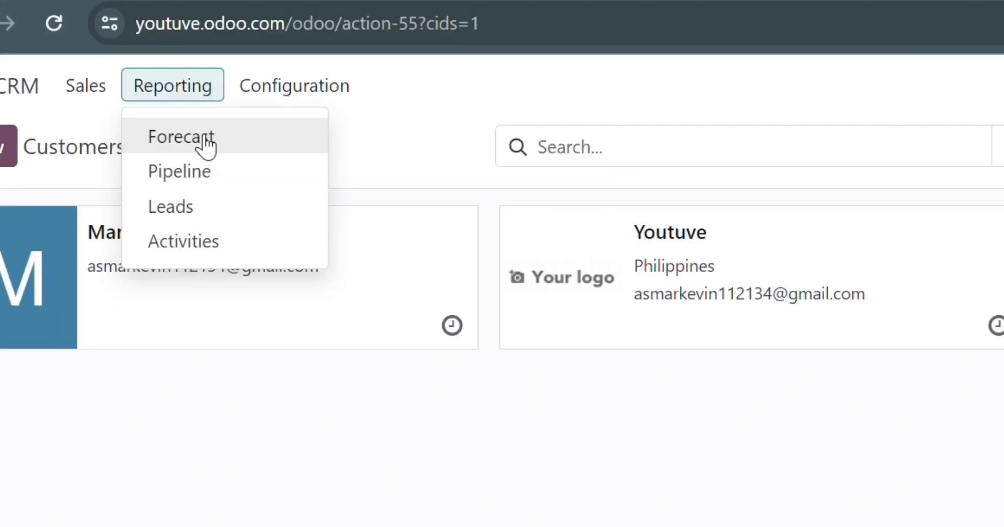
# In Forecast, remove Upcoming Closings, My Pipeline and Expected Closing: Month, then open Leads Analysis
pyautogui.click(204, 139)
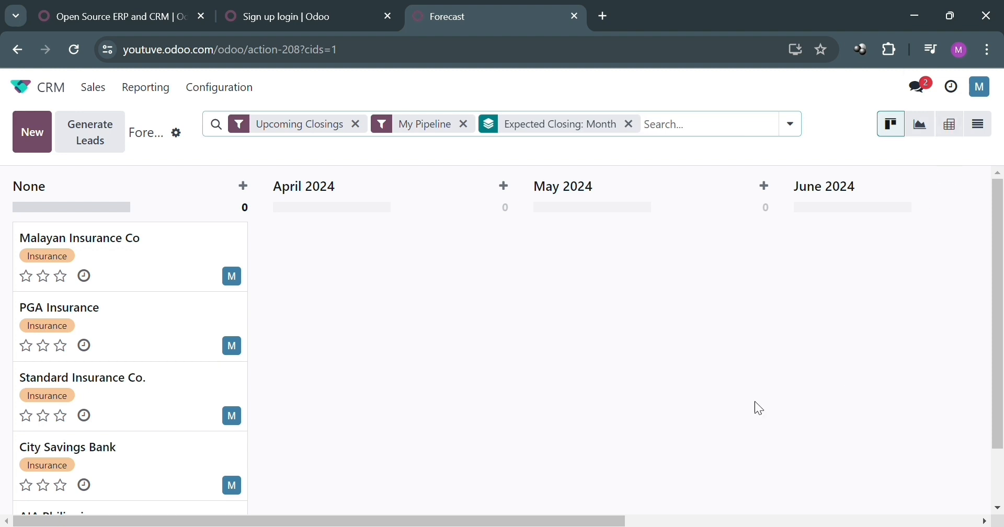
pyautogui.scroll(-2, 620, 395)
pyautogui.scroll(2, 620, 395)
pyautogui.click(367, 126)
pyautogui.click(395, 126)
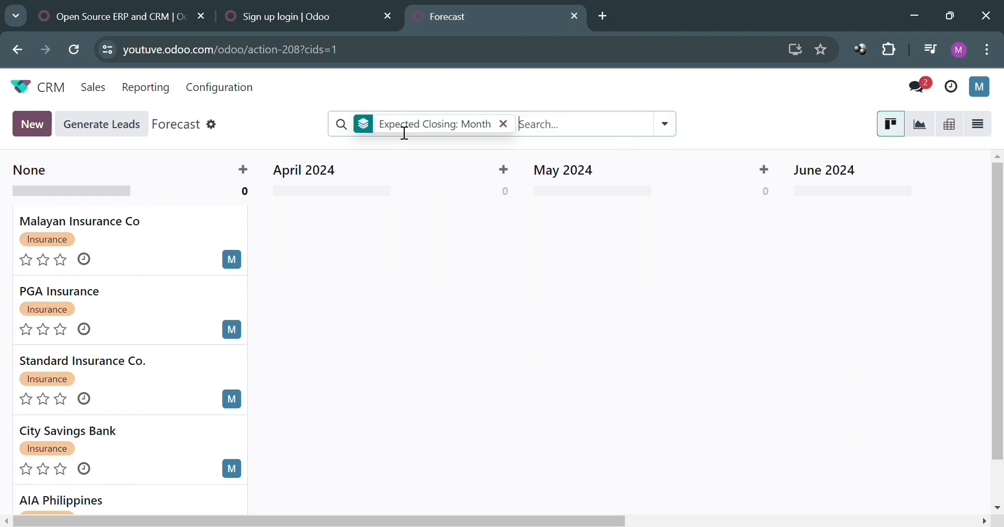
pyautogui.click(507, 127)
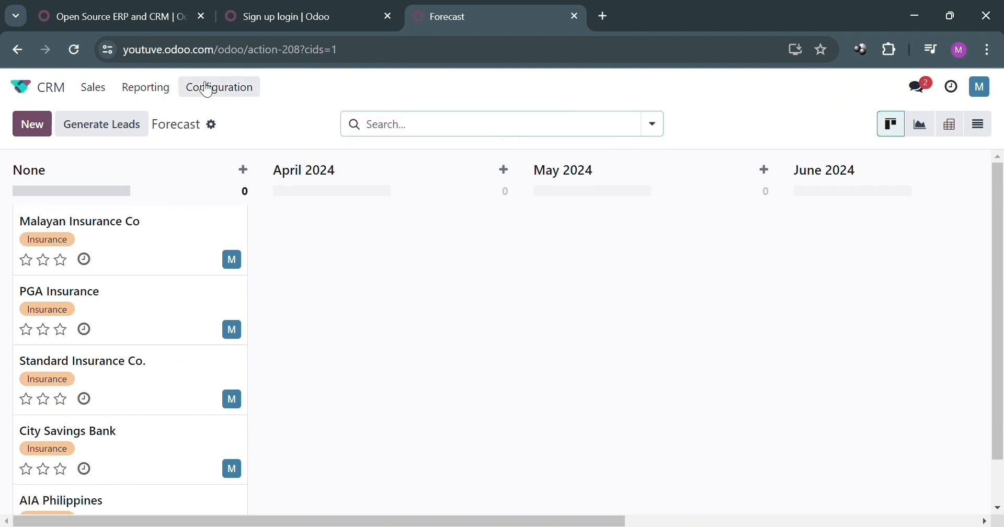
pyautogui.click(146, 87)
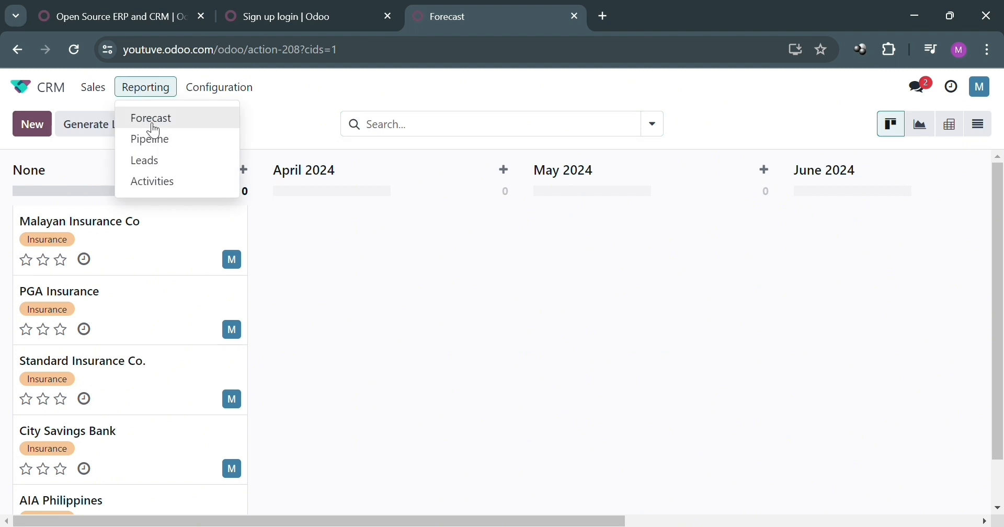
pyautogui.click(184, 162)
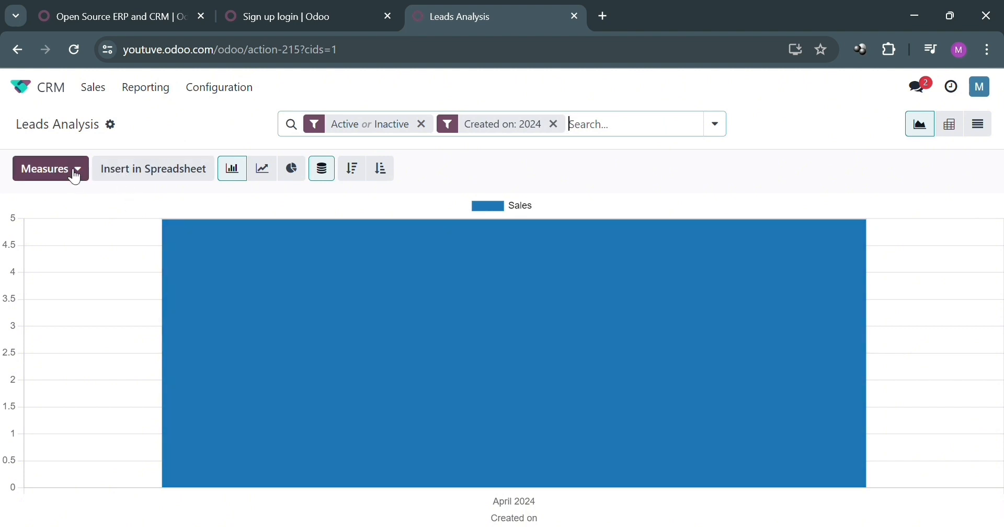
# Chart Days To Convert instead of Count in the leads analysis
pyautogui.click(78, 175)
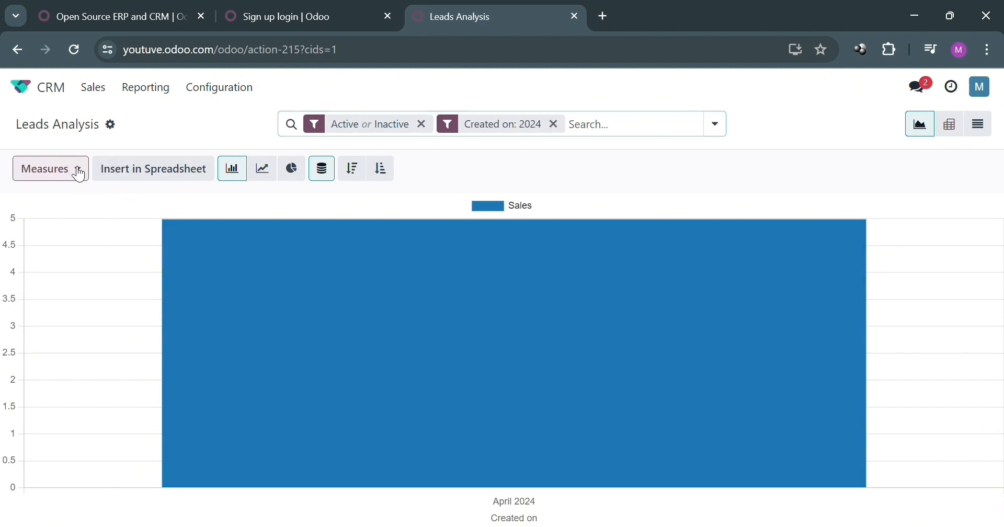
pyautogui.click(79, 172)
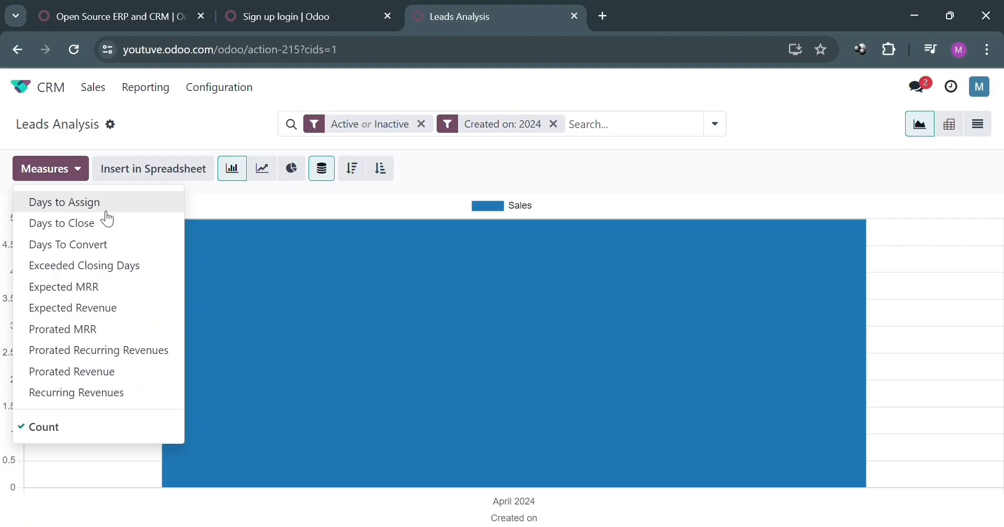
pyautogui.click(183, 176)
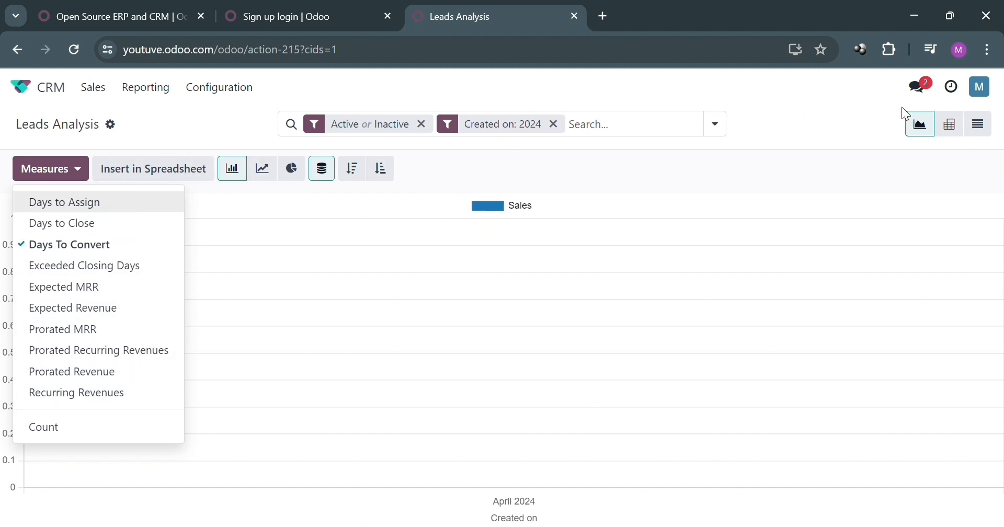
# Display it as an ascending line chart, then open the Activities report
pyautogui.click(267, 170)
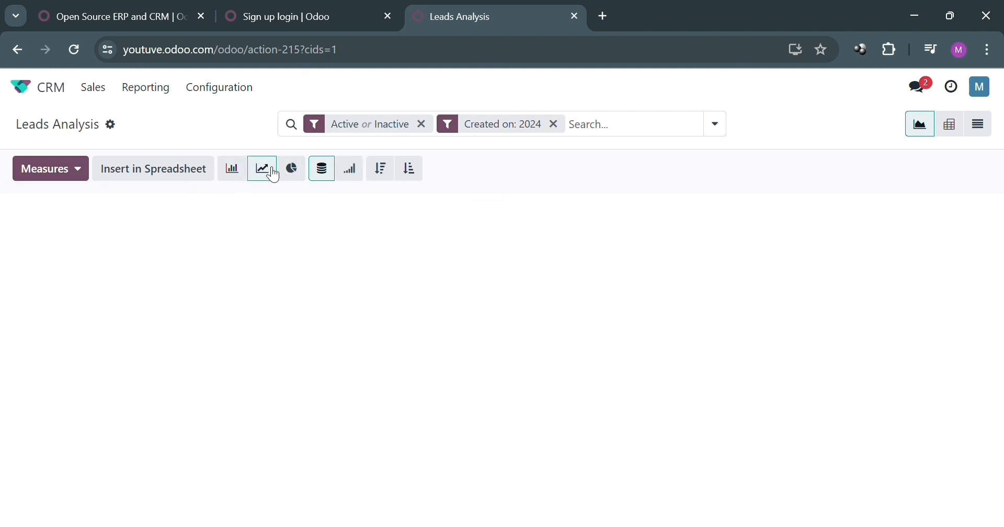
pyautogui.click(294, 171)
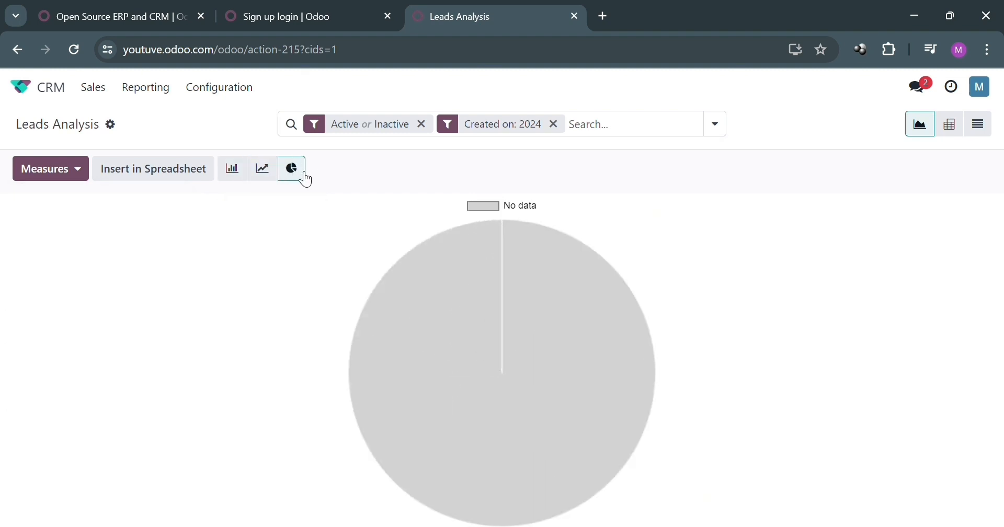
pyautogui.click(271, 179)
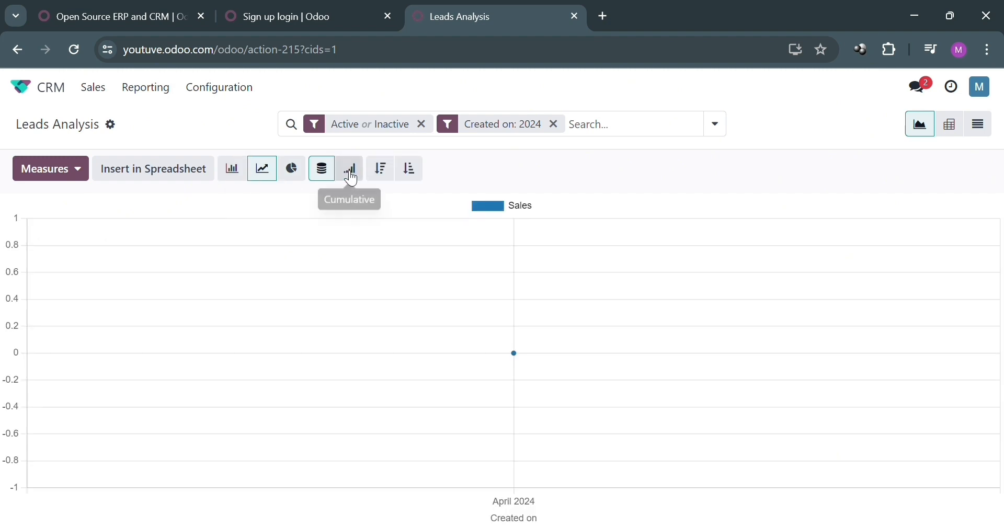
pyautogui.click(409, 169)
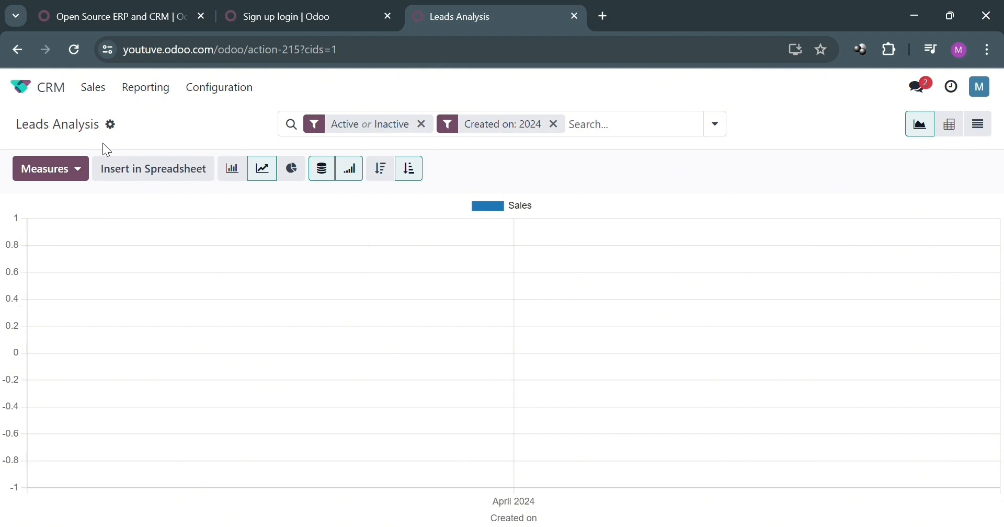
pyautogui.click(139, 89)
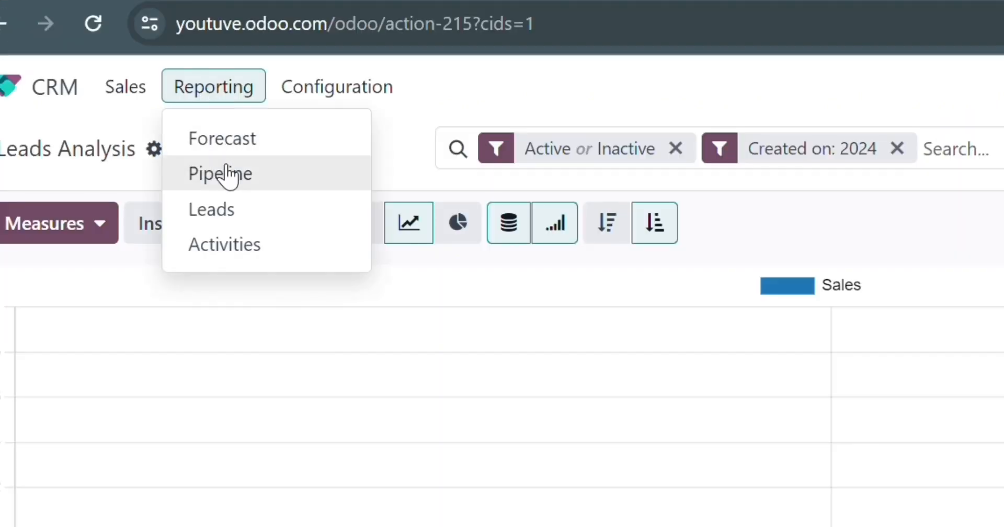
pyautogui.click(238, 247)
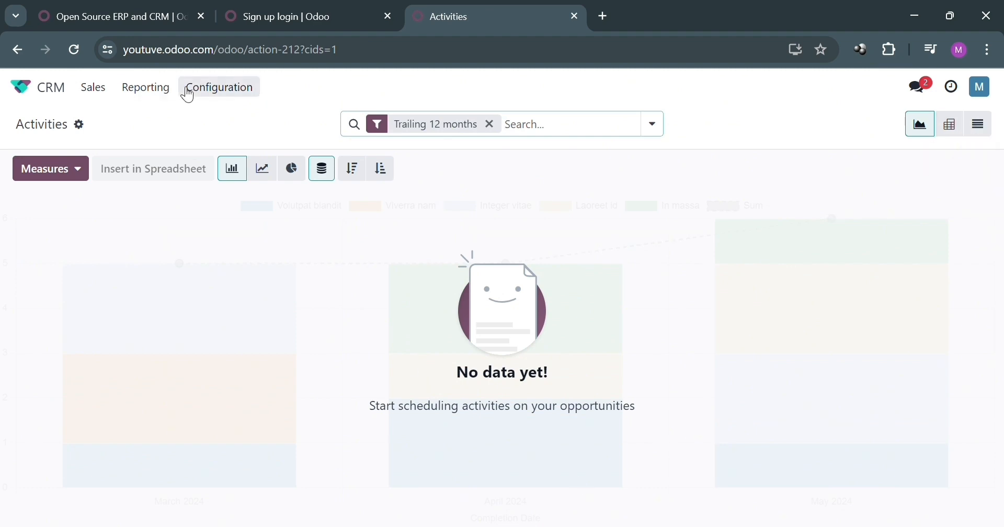
# Open the CRM pipeline Tags list, which holds only the Insurance tag
pyautogui.click(209, 94)
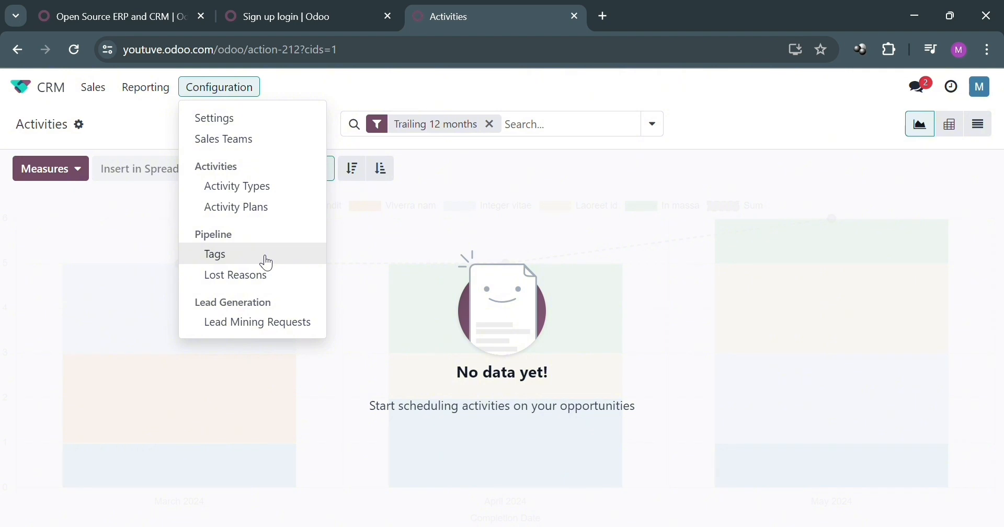
pyautogui.click(267, 262)
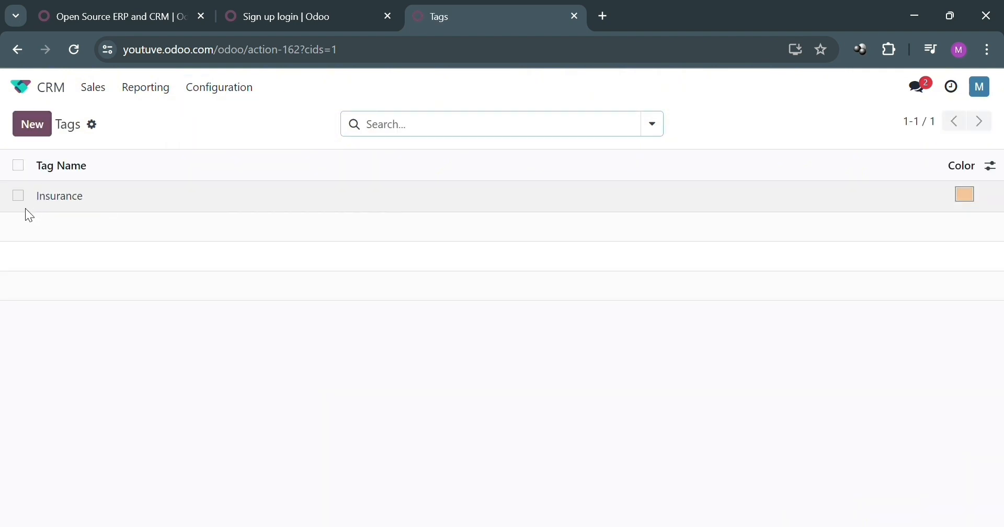
# Select the Insurance tag, then open the CRM Lost Reasons list
pyautogui.click(18, 197)
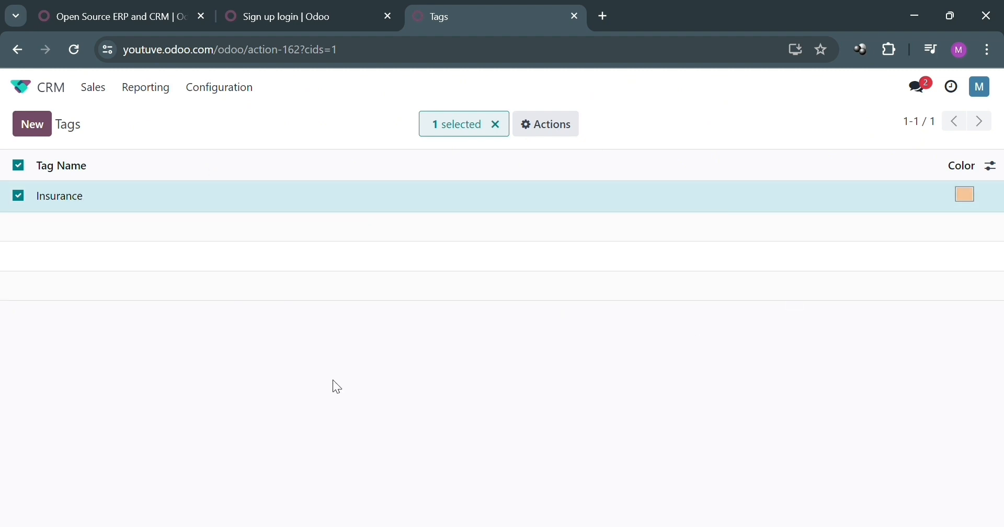
pyautogui.click(216, 99)
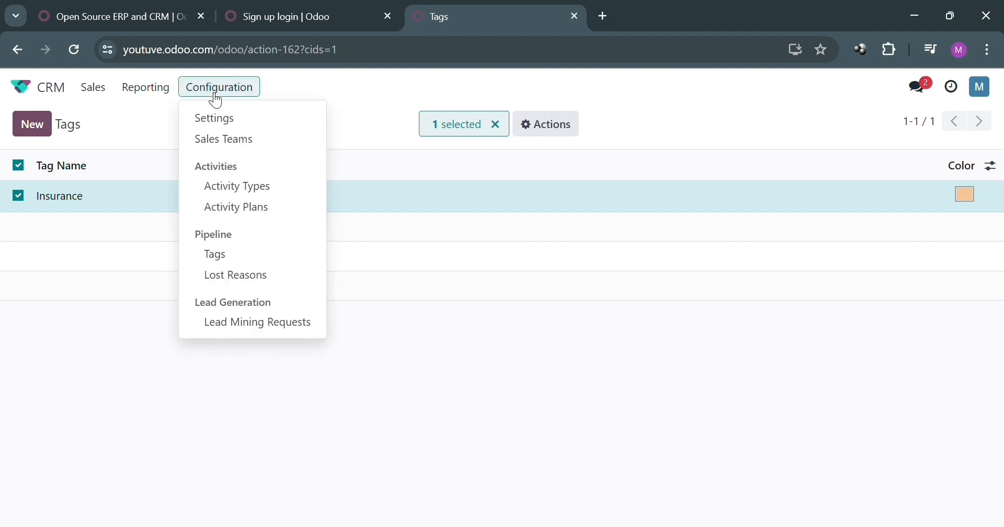
pyautogui.click(237, 278)
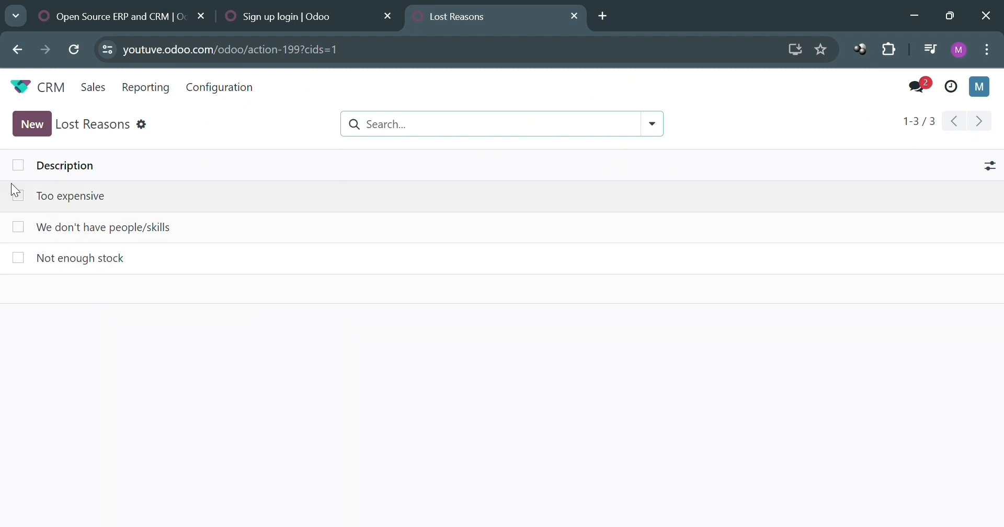
# Select all three existing lost reasons in the list
pyautogui.click(20, 200)
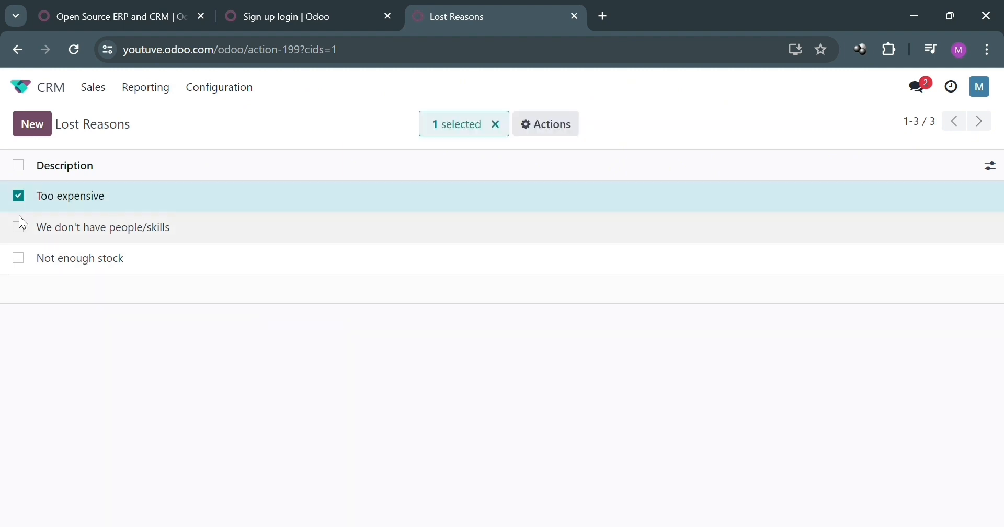
pyautogui.click(18, 217)
pyautogui.click(18, 165)
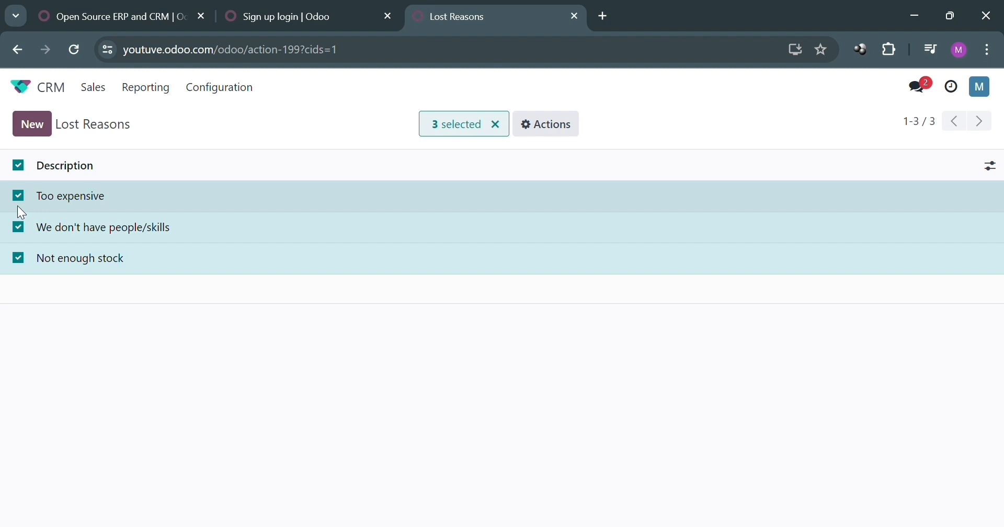
# Add a new lost reason 'Don't have enough features' and save it
pyautogui.click(34, 127)
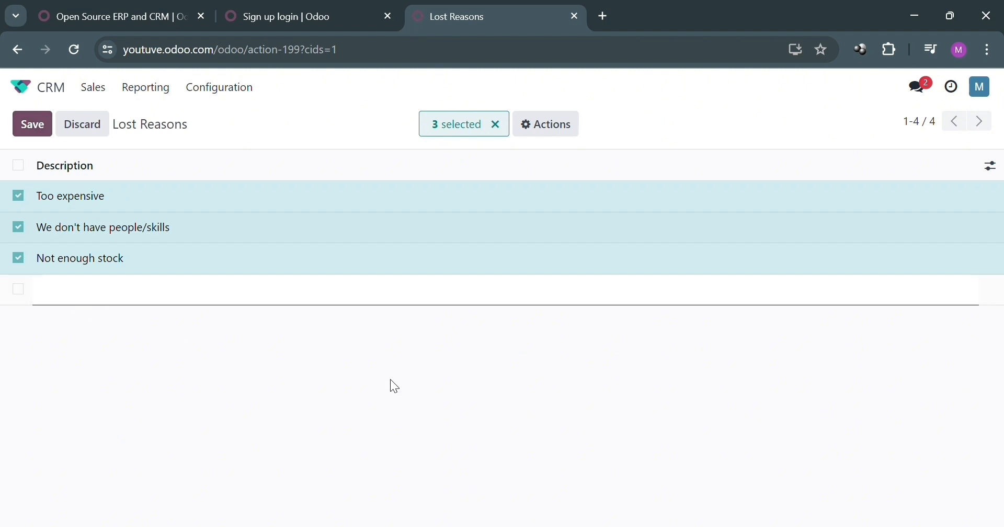
pyautogui.write('N')
pyautogui.press('BackSpace')
pyautogui.write("Don't have enough features")
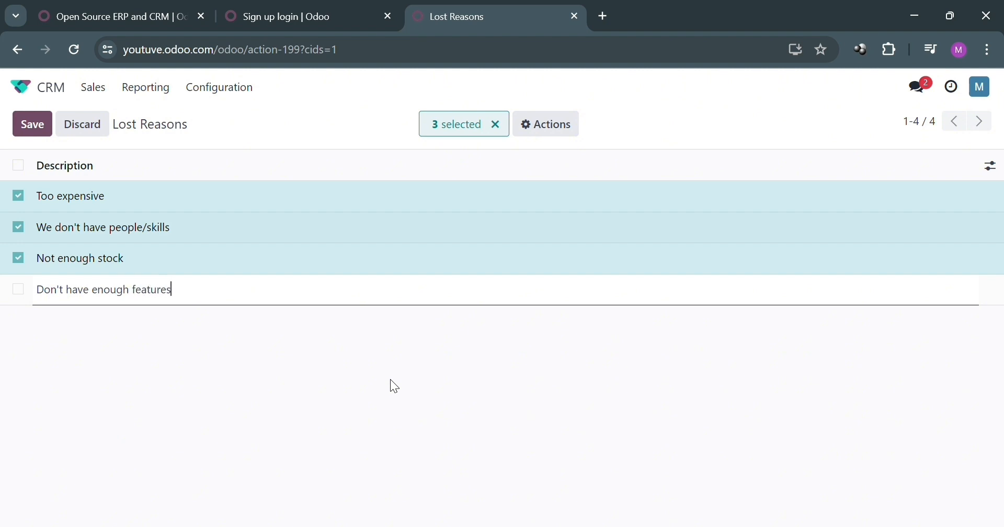
pyautogui.hotkey('ctrl', 'a')
pyautogui.click(391, 380)
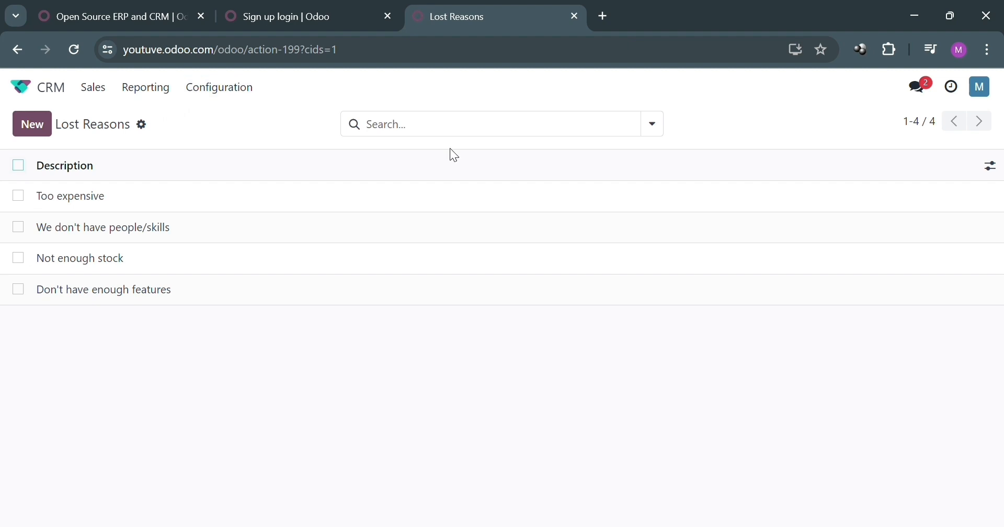
pyautogui.click(245, 89)
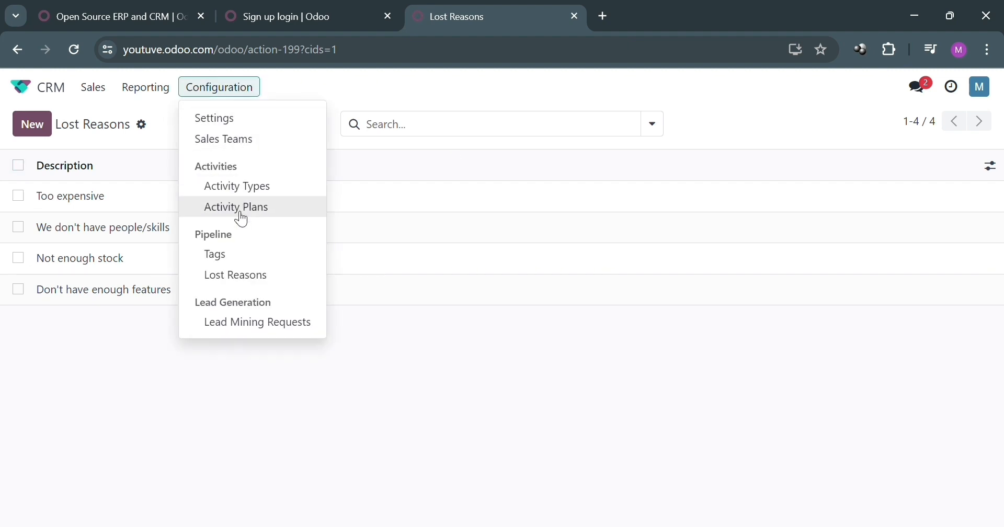
# Review the Sales Teams list and the CRM Calendar settings, then return to the apps home
pyautogui.click(255, 139)
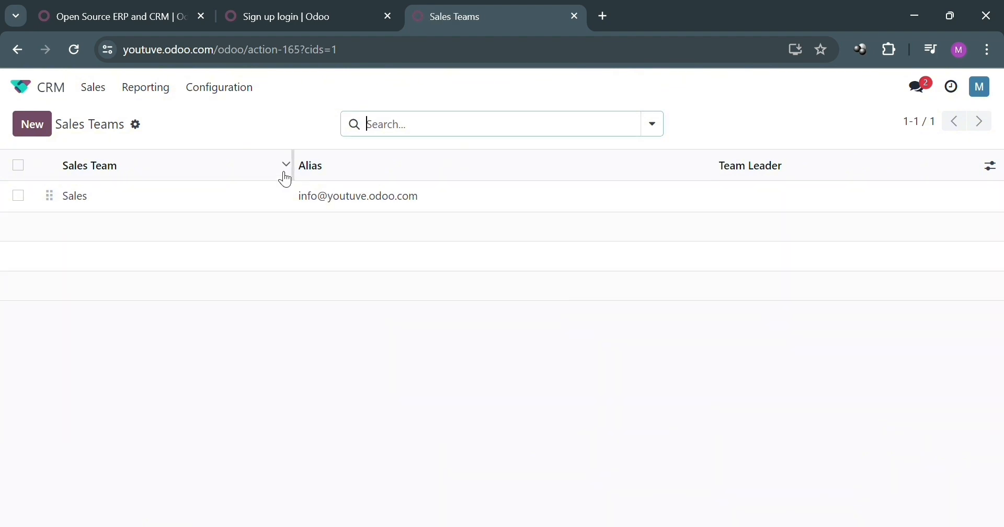
pyautogui.click(242, 90)
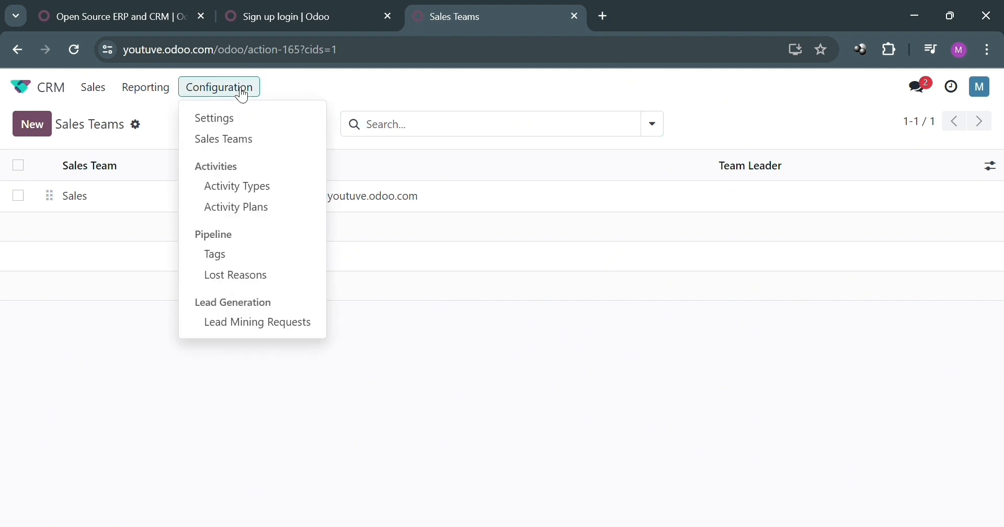
pyautogui.click(256, 133)
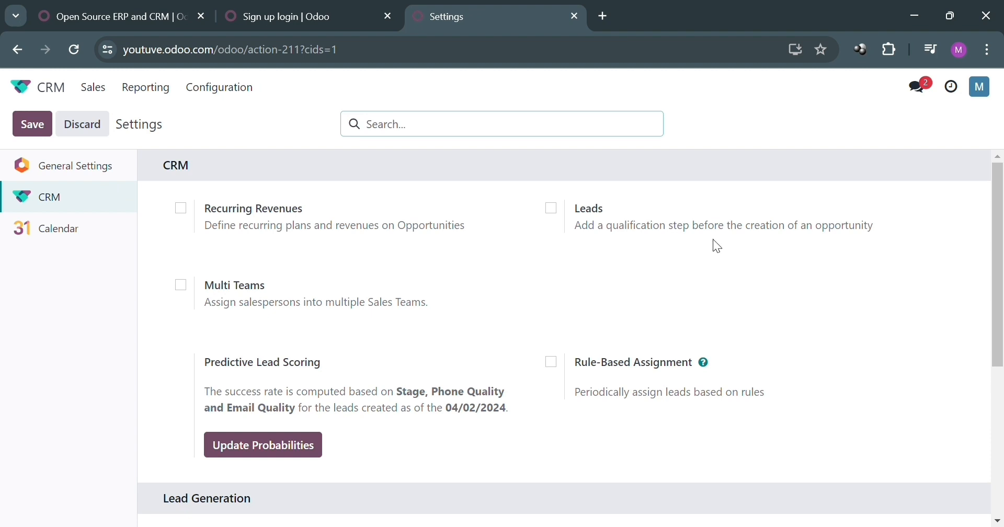
pyautogui.click(90, 229)
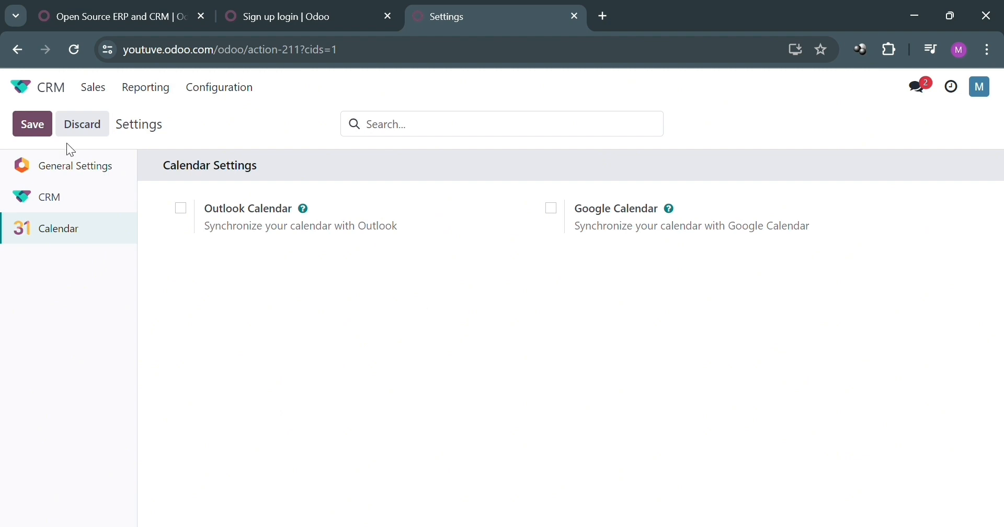
pyautogui.click(33, 83)
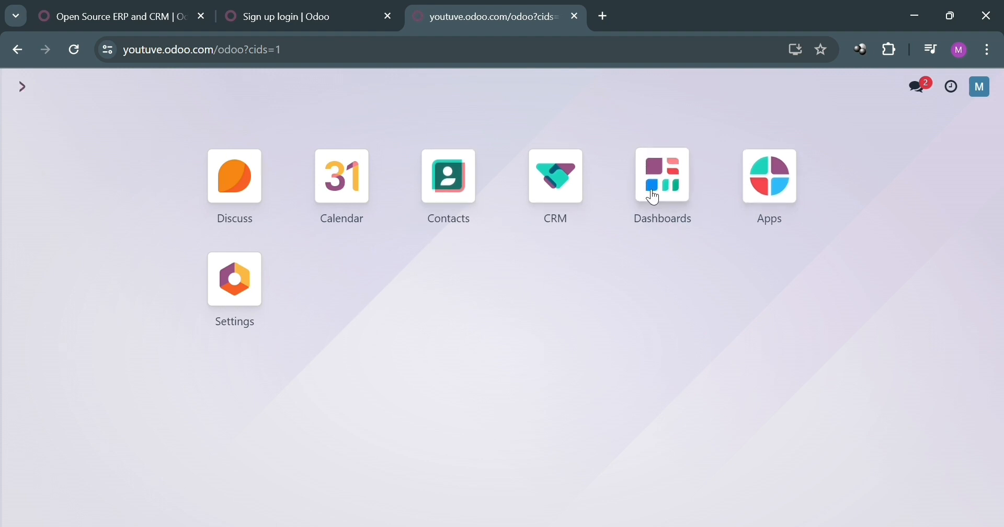
# Open the Dashboards app and reload its view
pyautogui.click(669, 193)
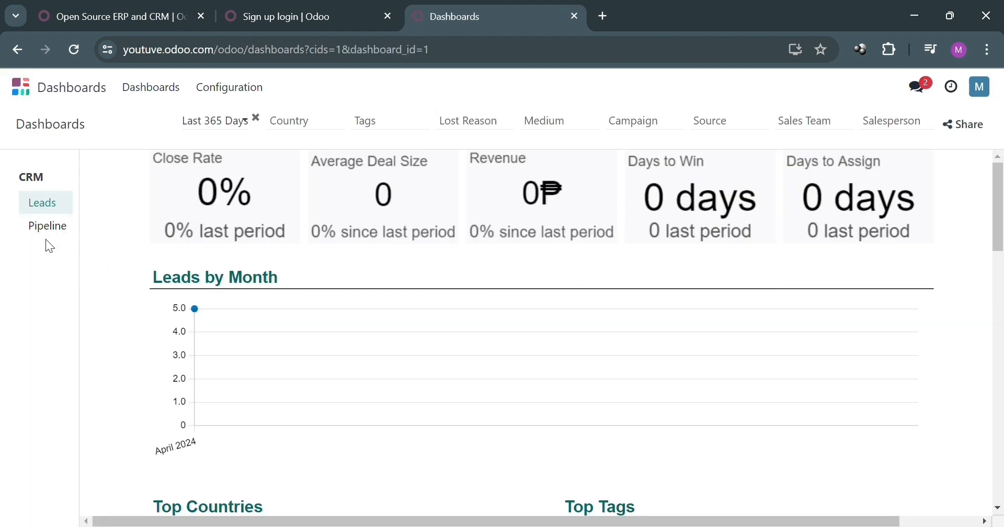
pyautogui.scroll(-3, 333, 352)
pyautogui.scroll(3, 334, 351)
pyautogui.click(256, 89)
pyautogui.click(149, 87)
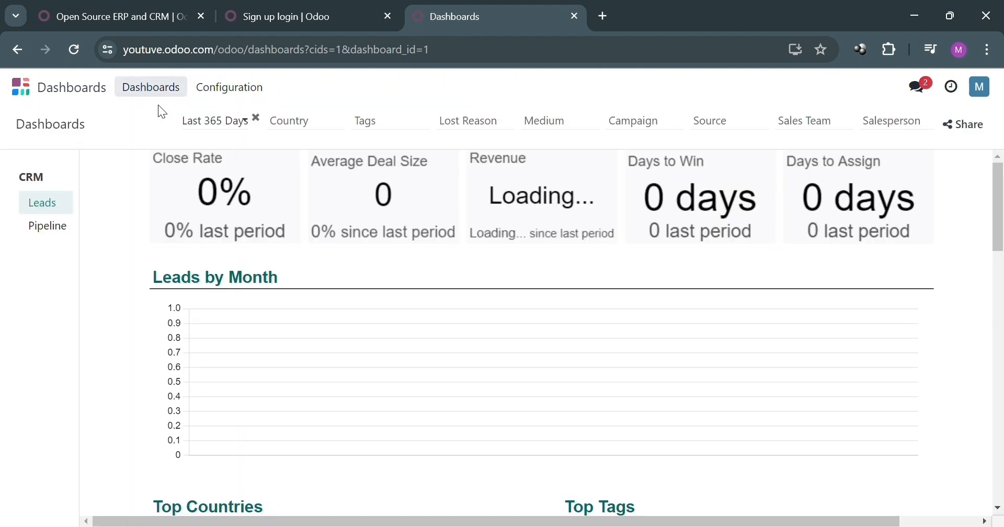
# Review the Pipeline dashboard's stage charts and Top Opportunities, then return to the apps home
pyautogui.click(71, 229)
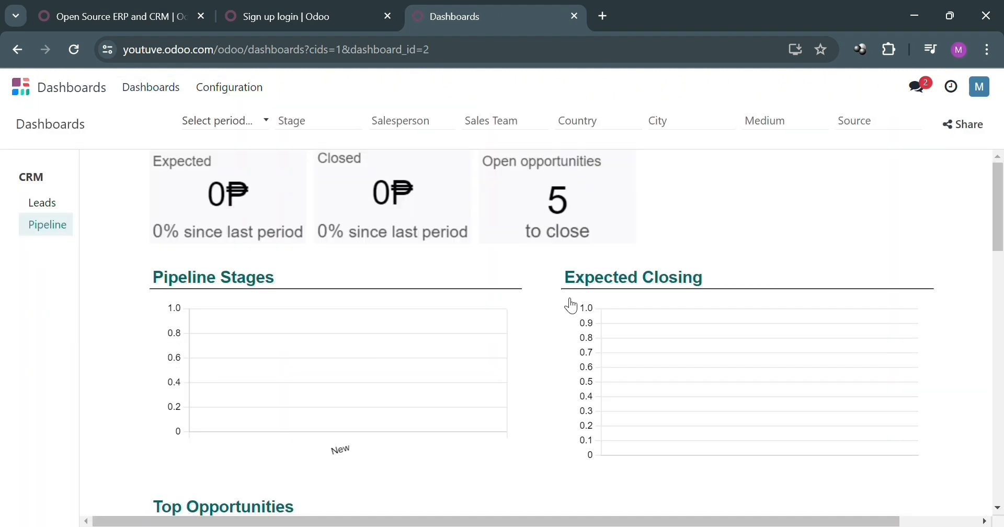
pyautogui.scroll(-3, 708, 307)
pyautogui.scroll(1, 708, 307)
pyautogui.scroll(-1, 712, 309)
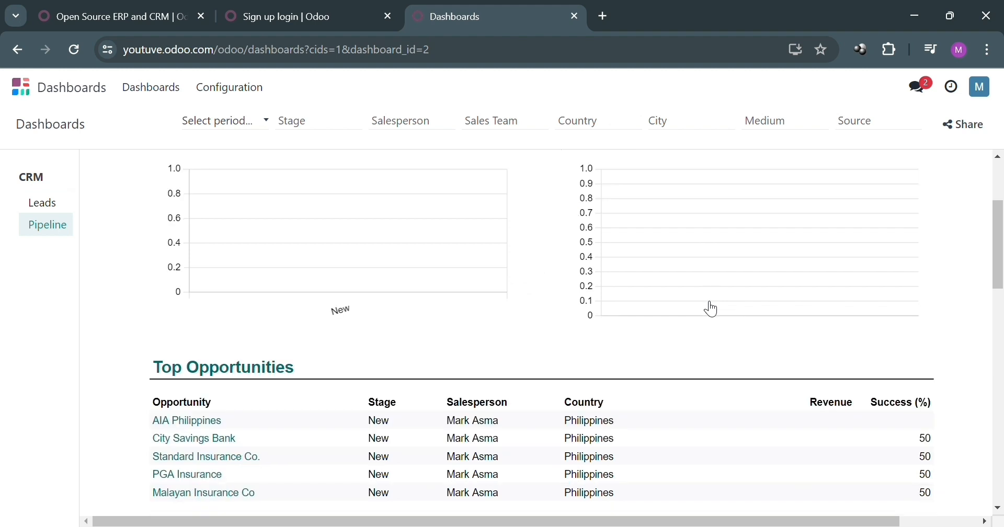
pyautogui.scroll(3, 574, 413)
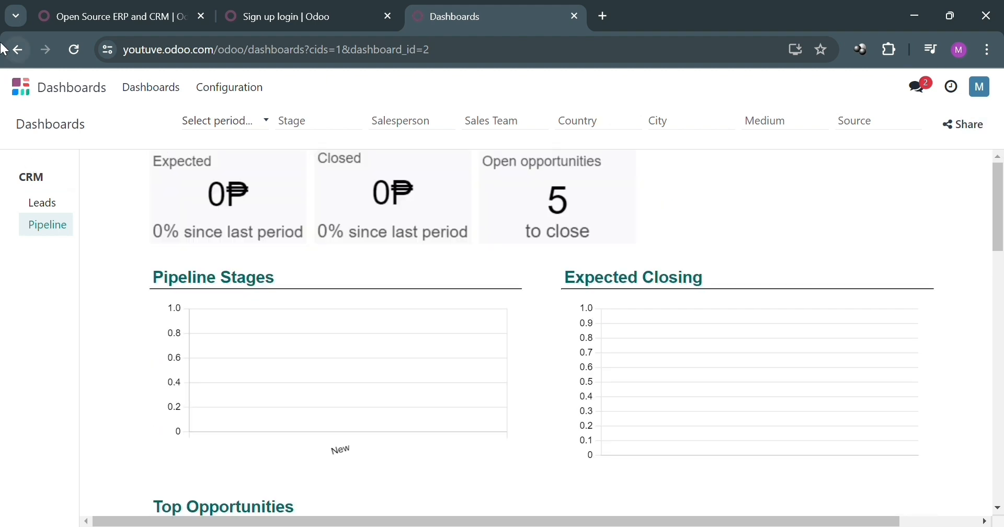
pyautogui.click(25, 89)
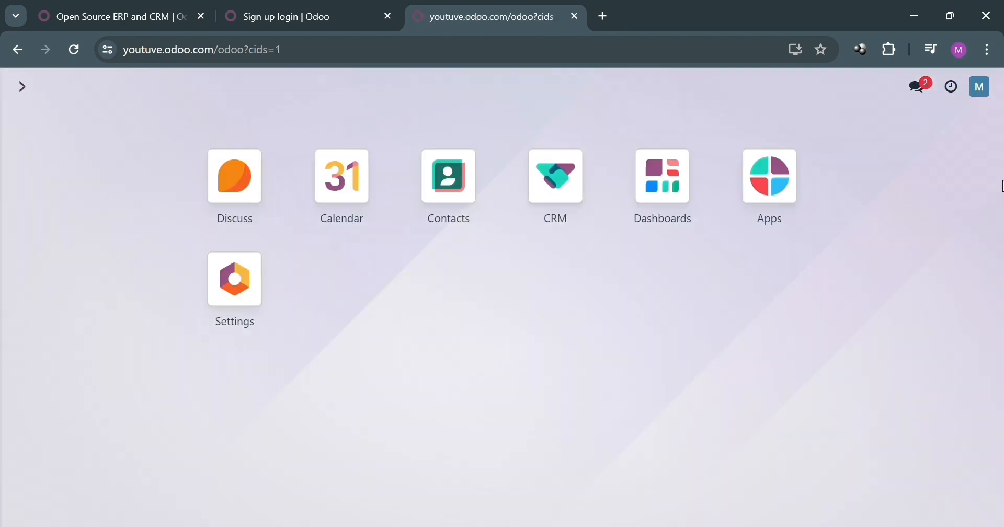
pyautogui.click(790, 174)
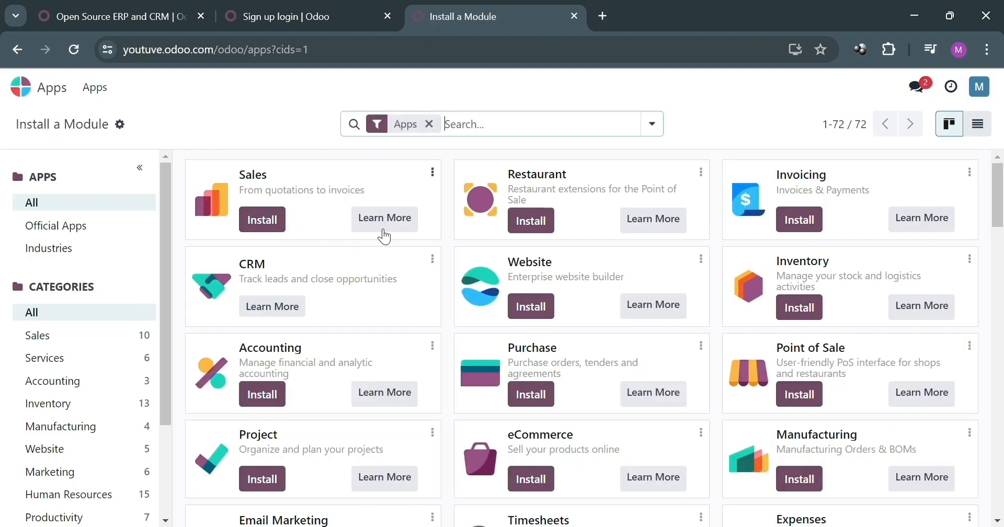
pyautogui.scroll(-1, 320, 238)
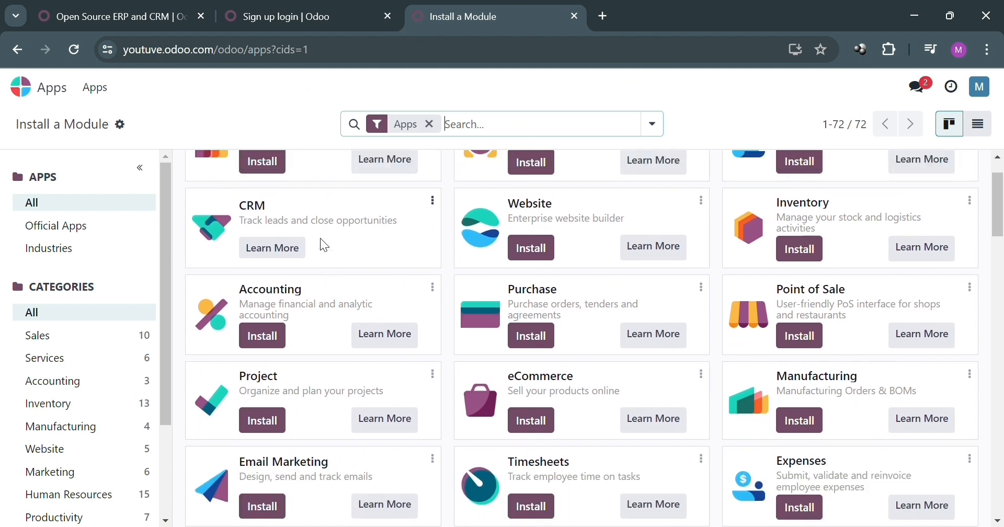
pyautogui.scroll(1, 557, 241)
pyautogui.scroll(-1, 558, 236)
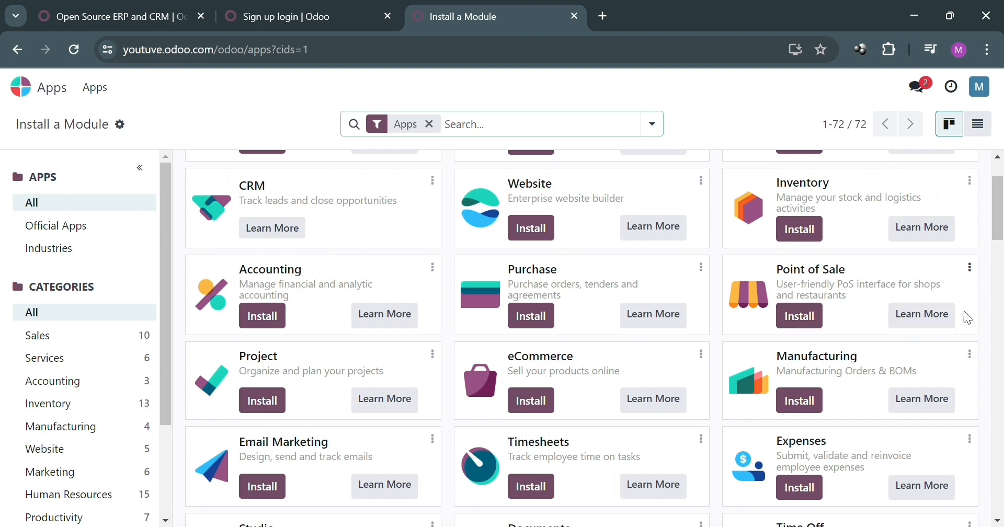
pyautogui.scroll(-3, 384, 349)
pyautogui.scroll(-1, 25, 353)
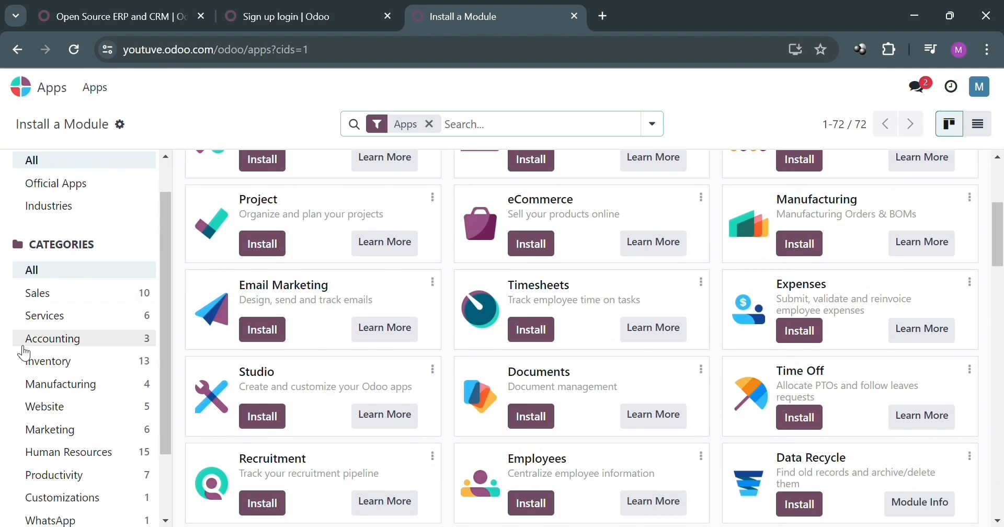
pyautogui.scroll(-1, 25, 353)
pyautogui.scroll(-1, 94, 351)
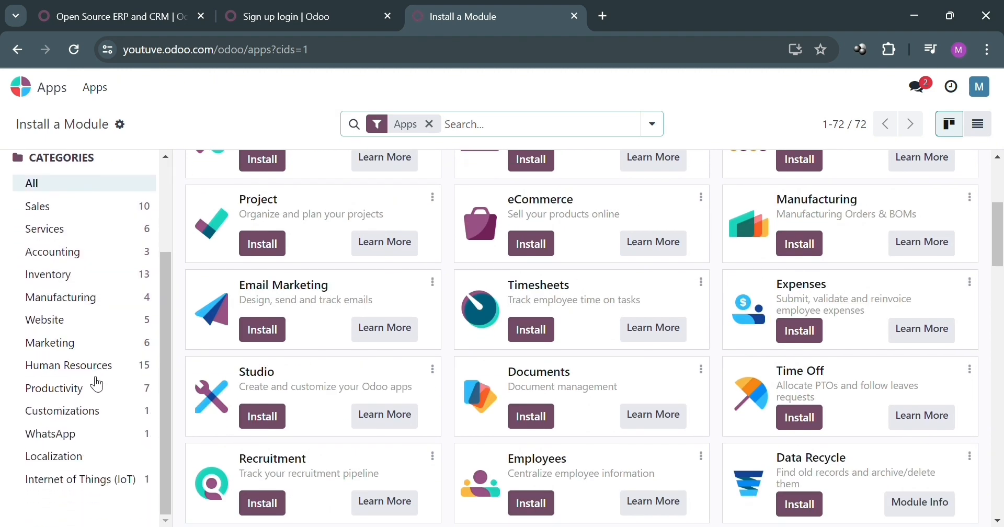
pyautogui.scroll(3, 95, 388)
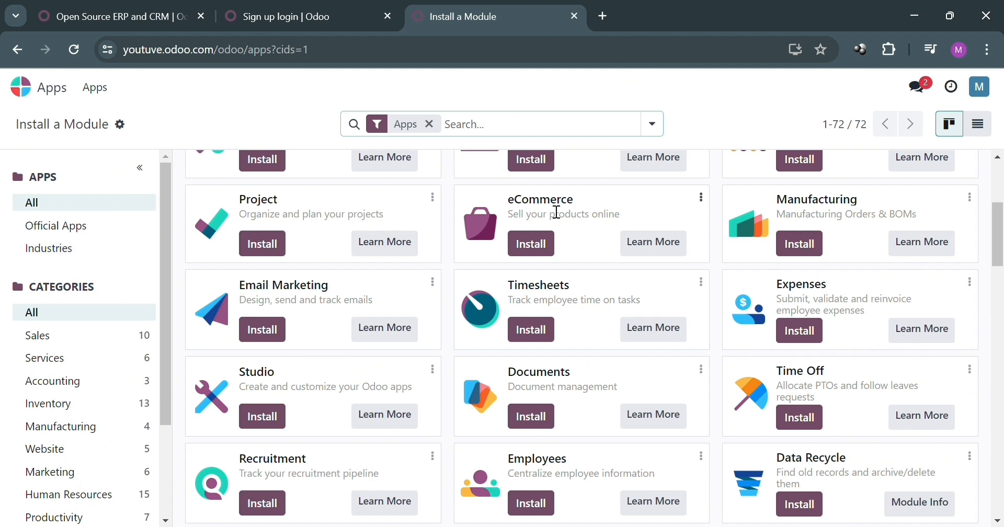
pyautogui.click(19, 89)
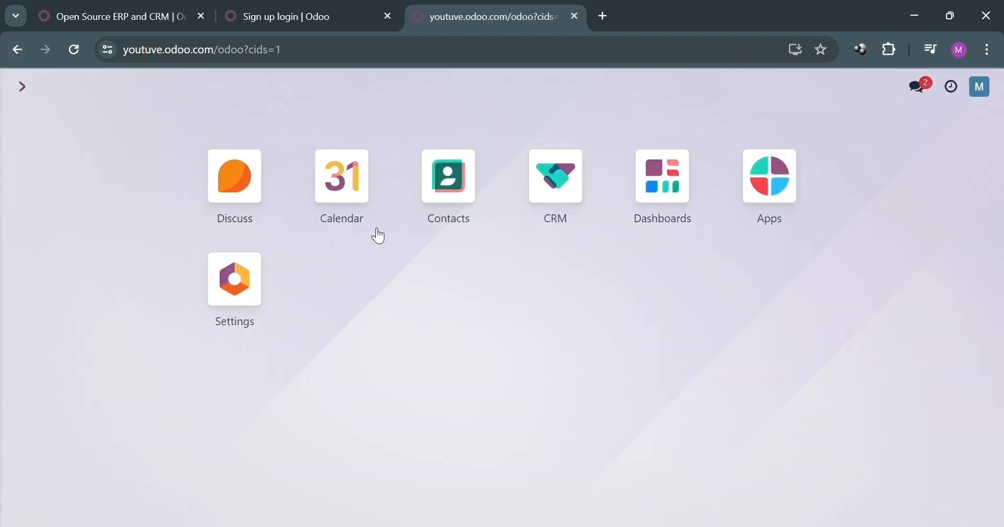
# Create a new individual contact with the person's full name, then return to the apps home
pyautogui.click(464, 194)
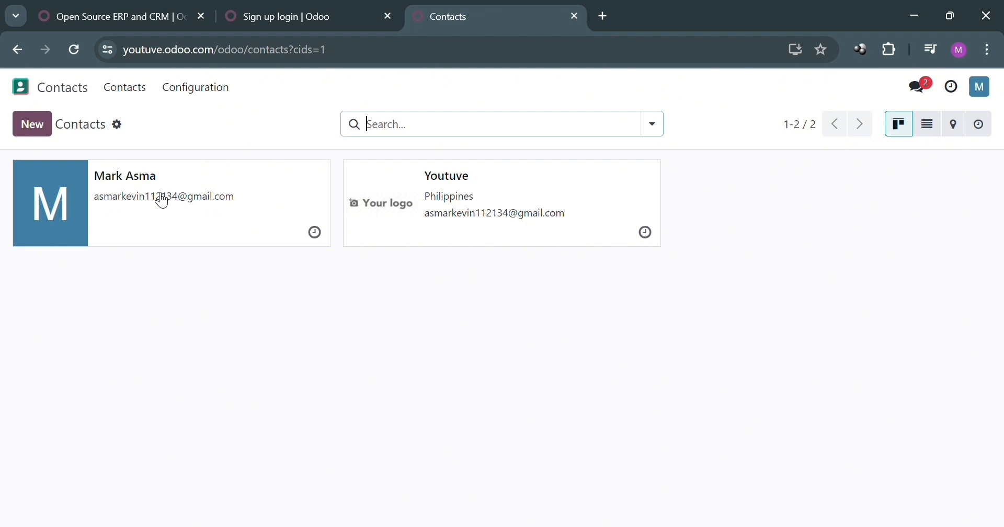
pyautogui.click(44, 129)
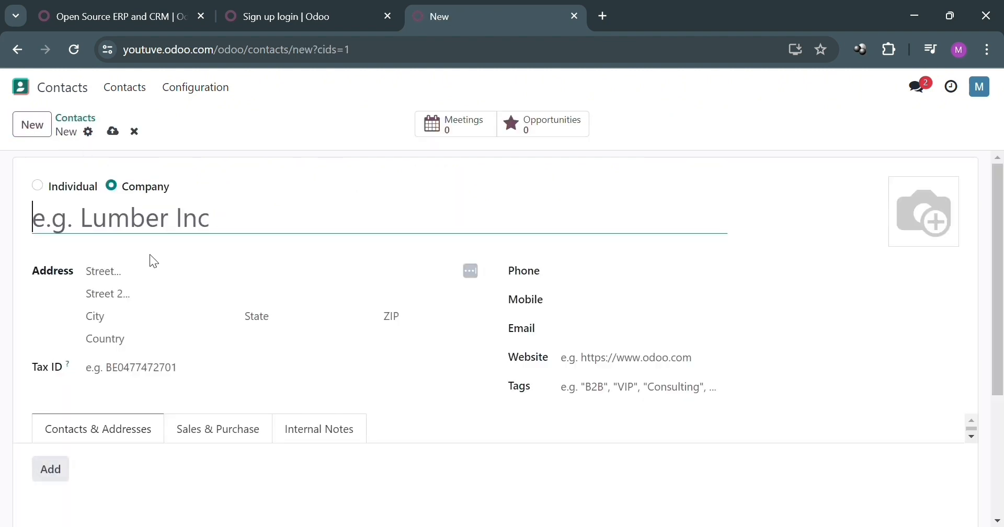
pyautogui.click(55, 188)
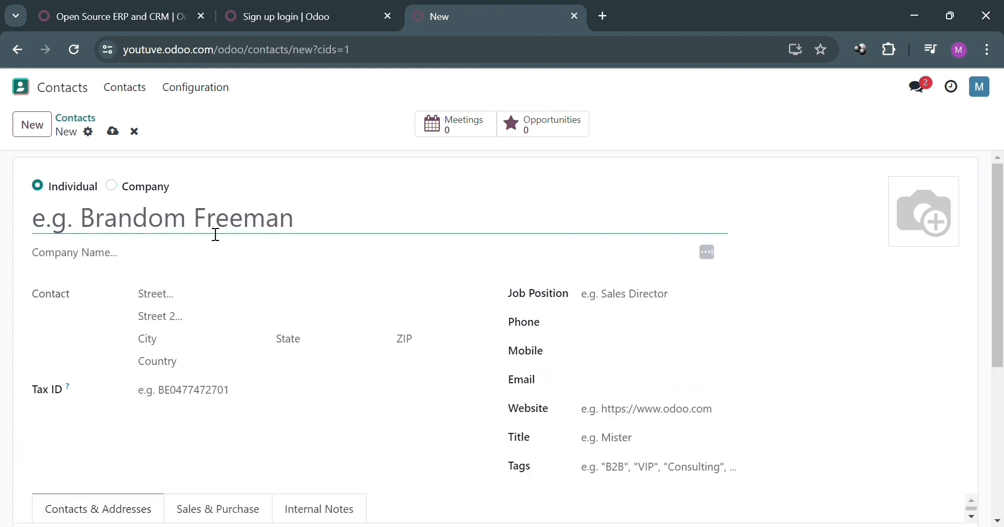
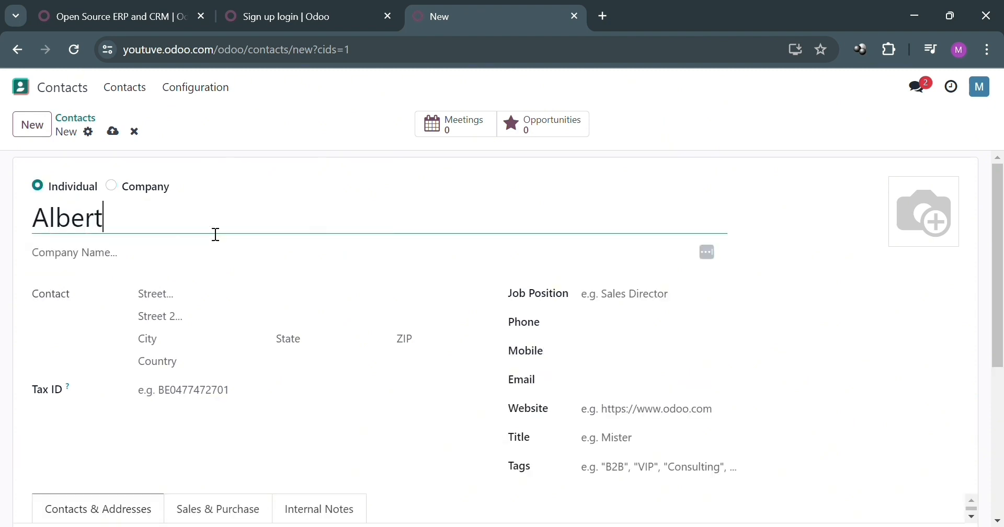
pyautogui.click(26, 87)
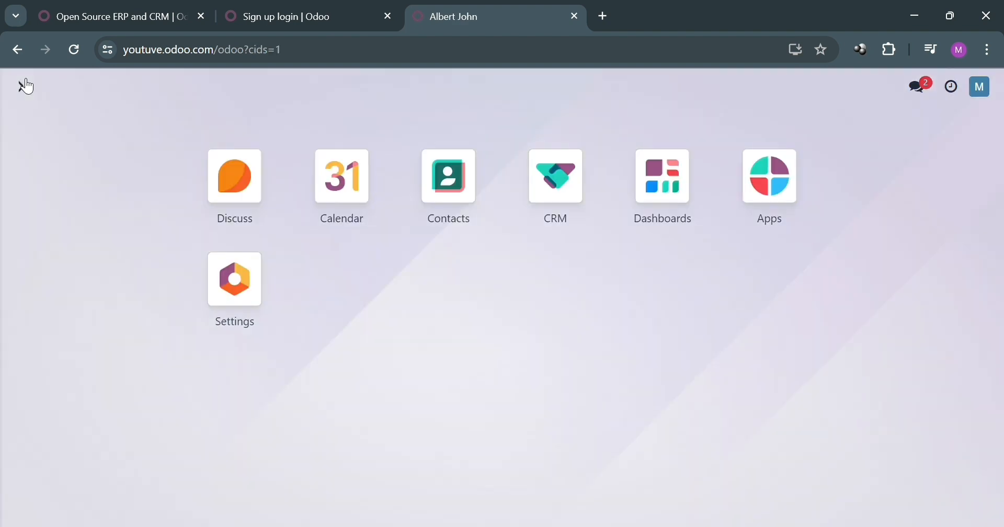
pyautogui.click(349, 180)
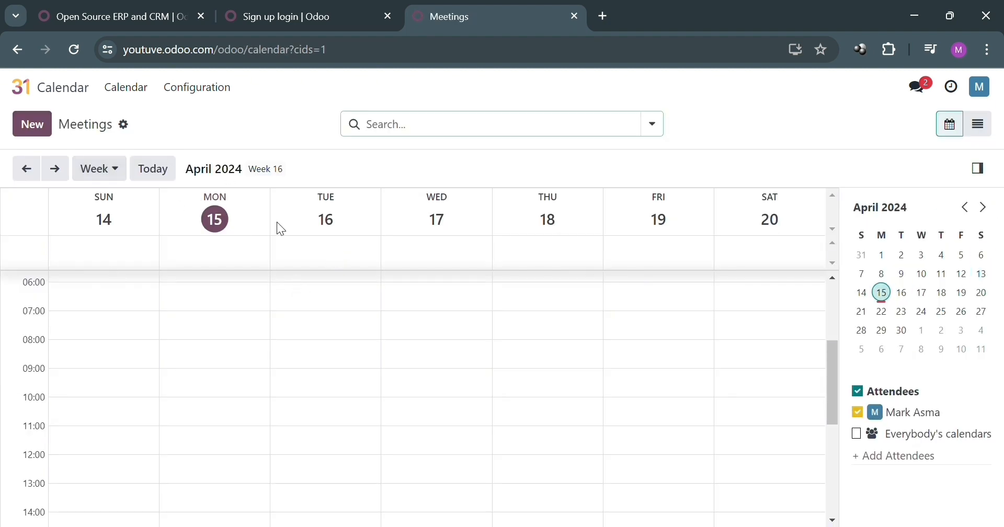
pyautogui.click(99, 169)
pyautogui.click(127, 171)
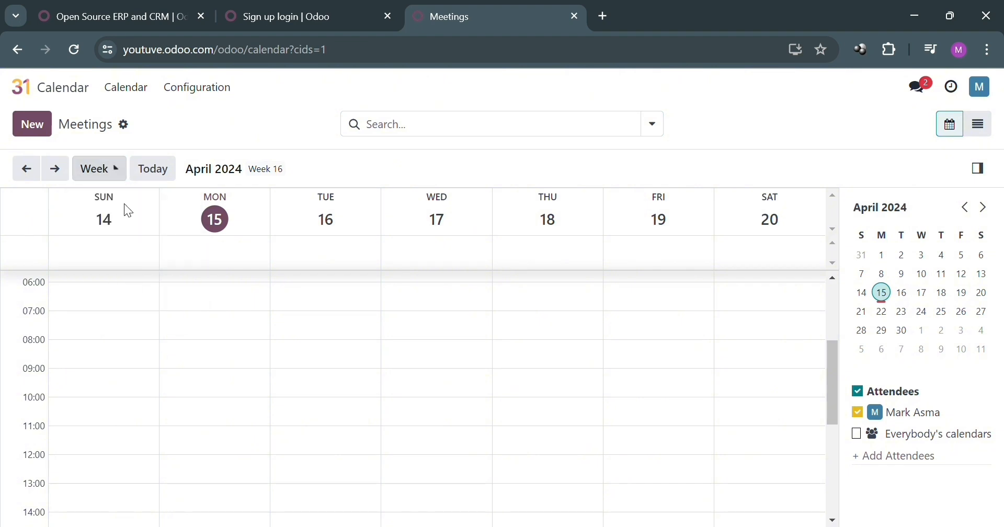
pyautogui.click(112, 172)
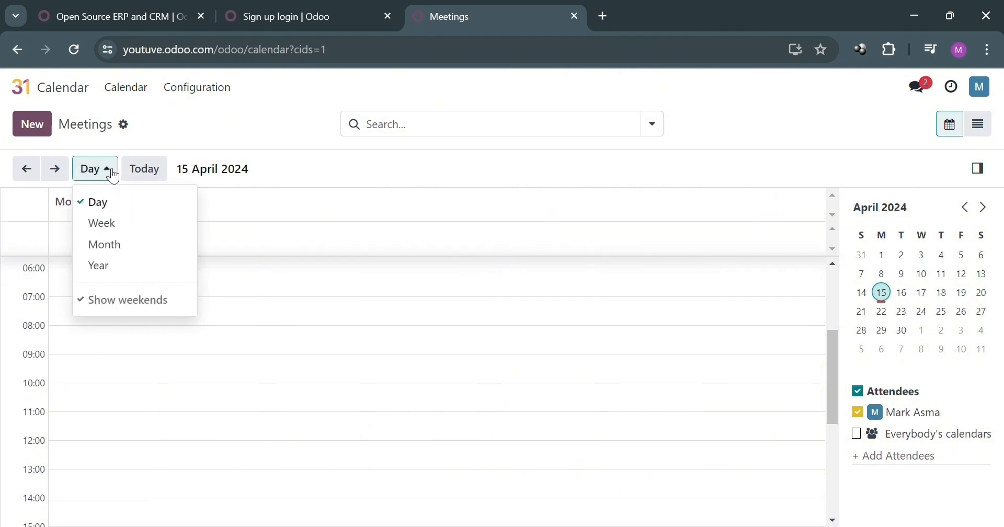
pyautogui.click(130, 234)
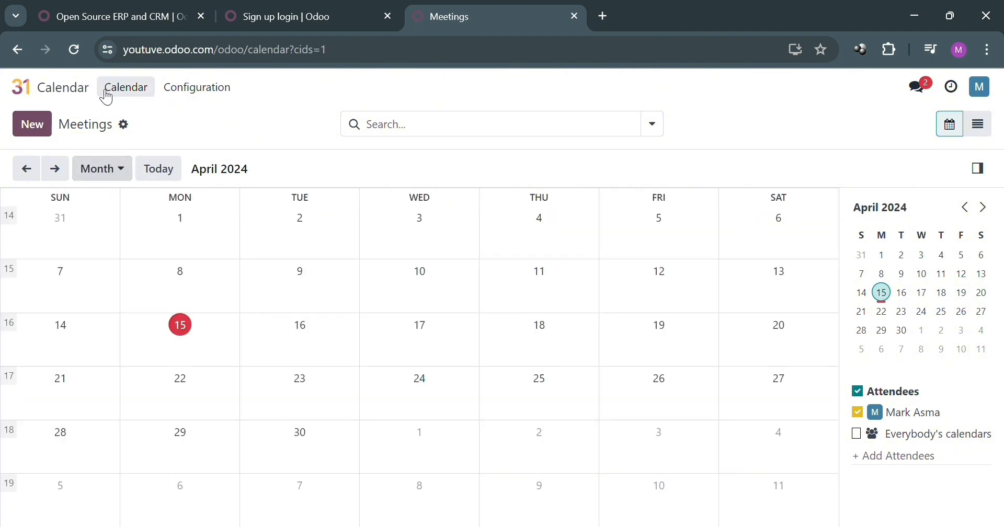
pyautogui.click(49, 86)
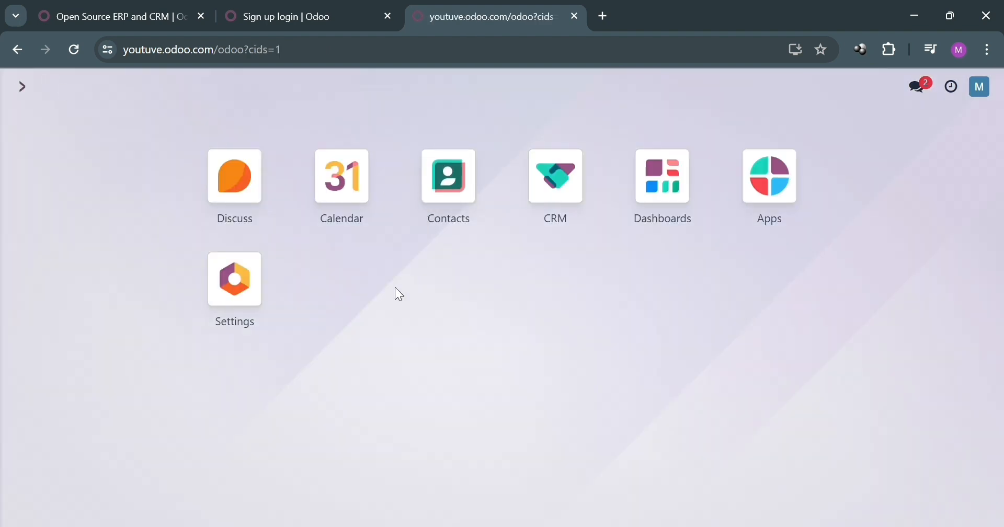
# Start a new live meeting in Discuss and close the Invite People panel
pyautogui.click(233, 174)
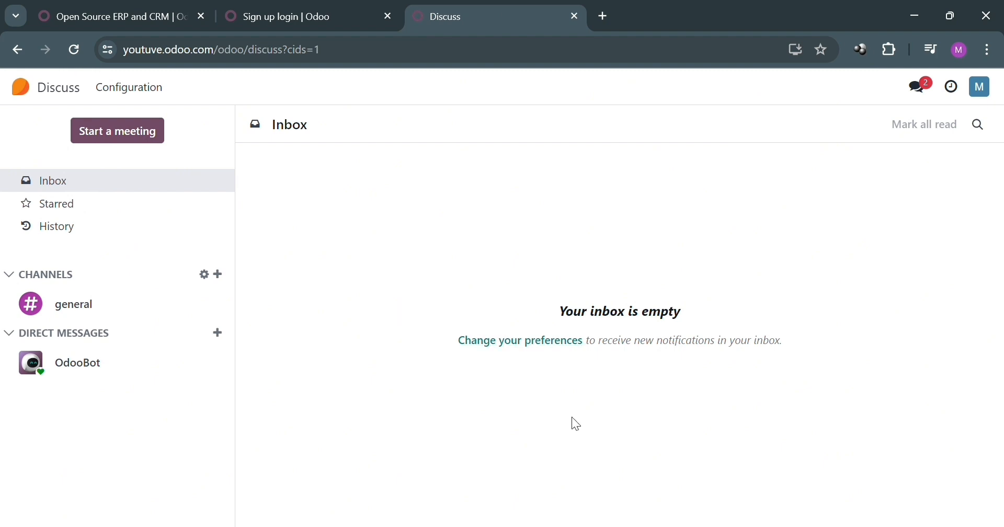
pyautogui.click(151, 129)
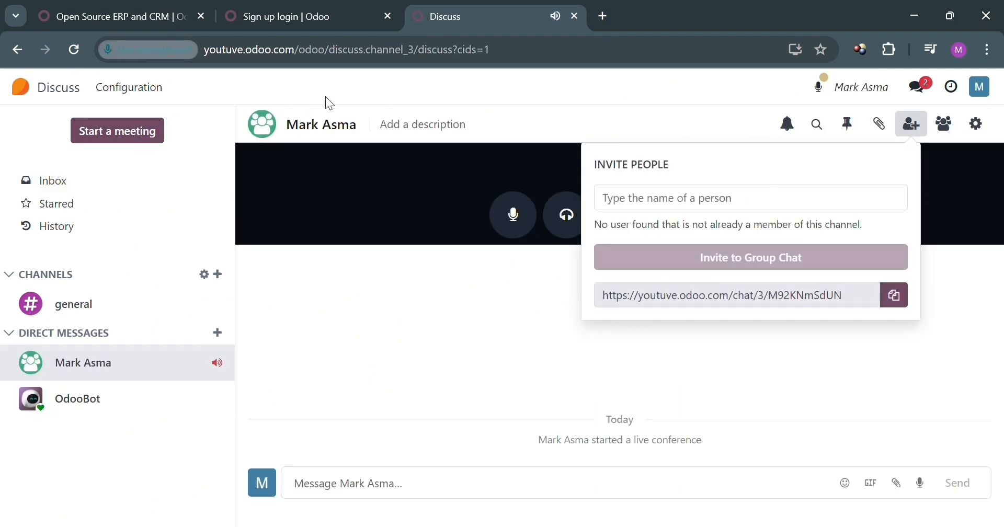
pyautogui.click(396, 358)
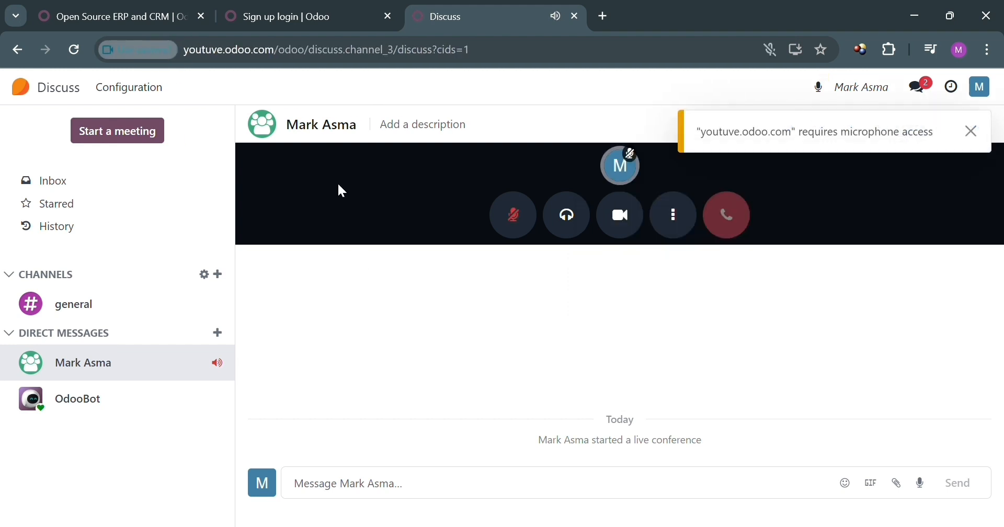